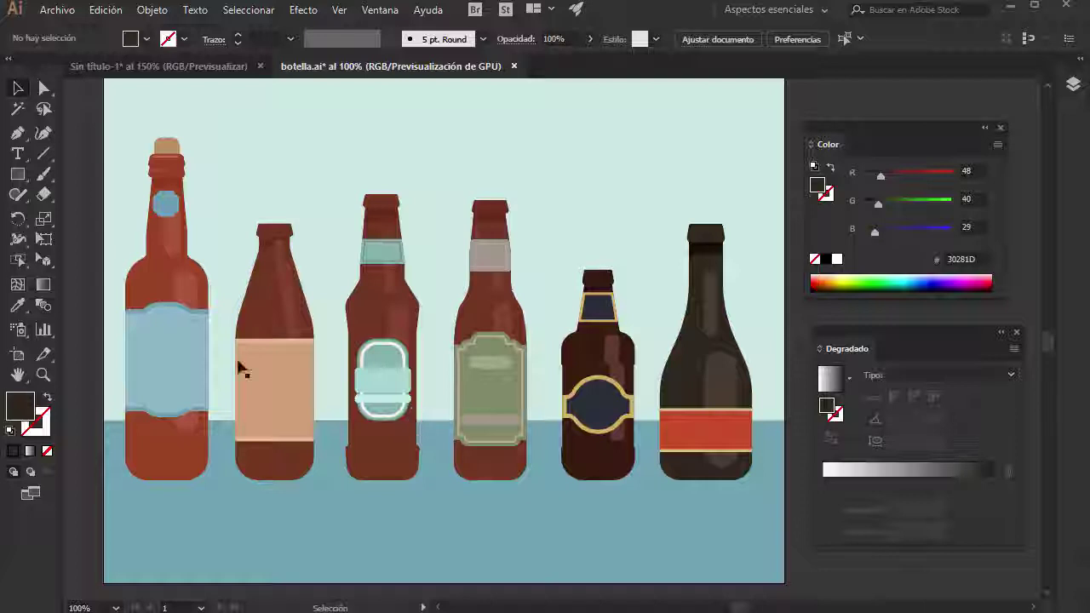
Tear the Eyedropper/Measure tool group off into a floating panel, then bring up Eyedropper Options.
click(19, 307)
drag(24, 312, 219, 322)
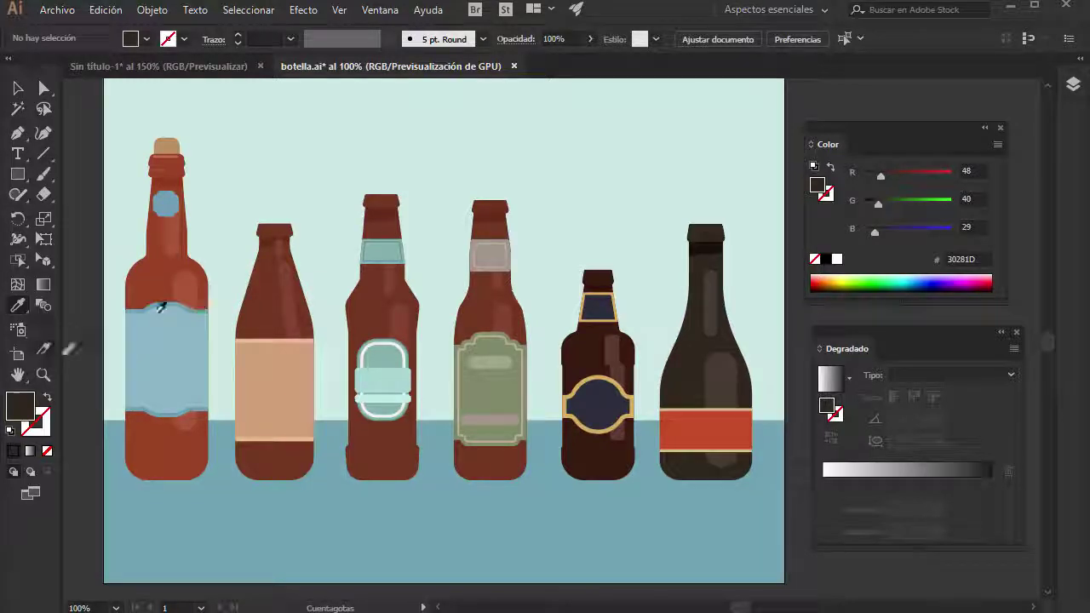
mouse_move(72, 298)
mouse_down()
mouse_move(202, 131)
mouse_move(156, 85)
mouse_up()
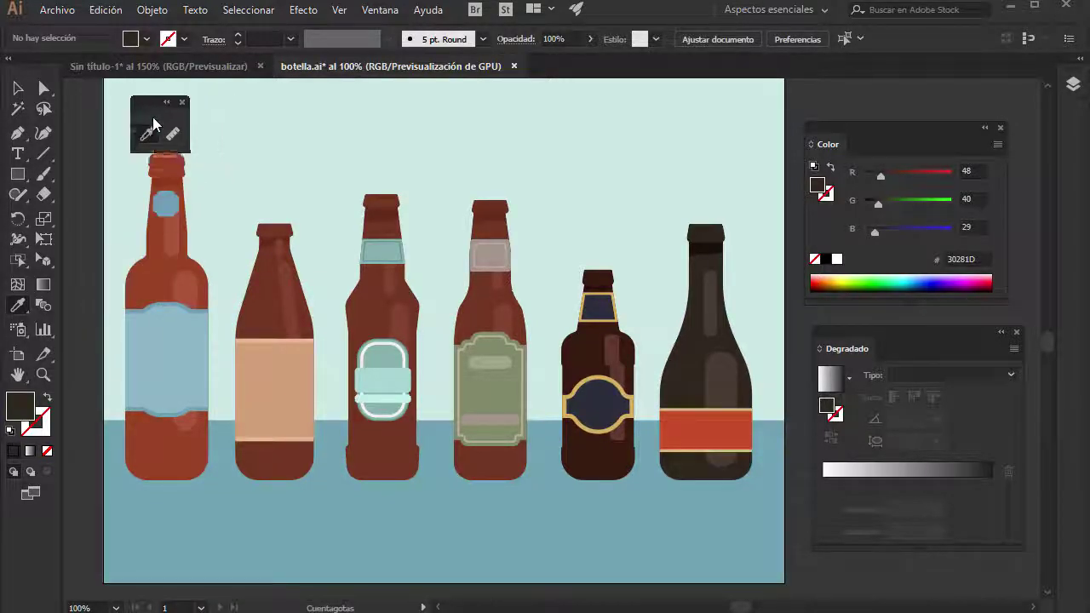
drag(291, 195, 287, 219)
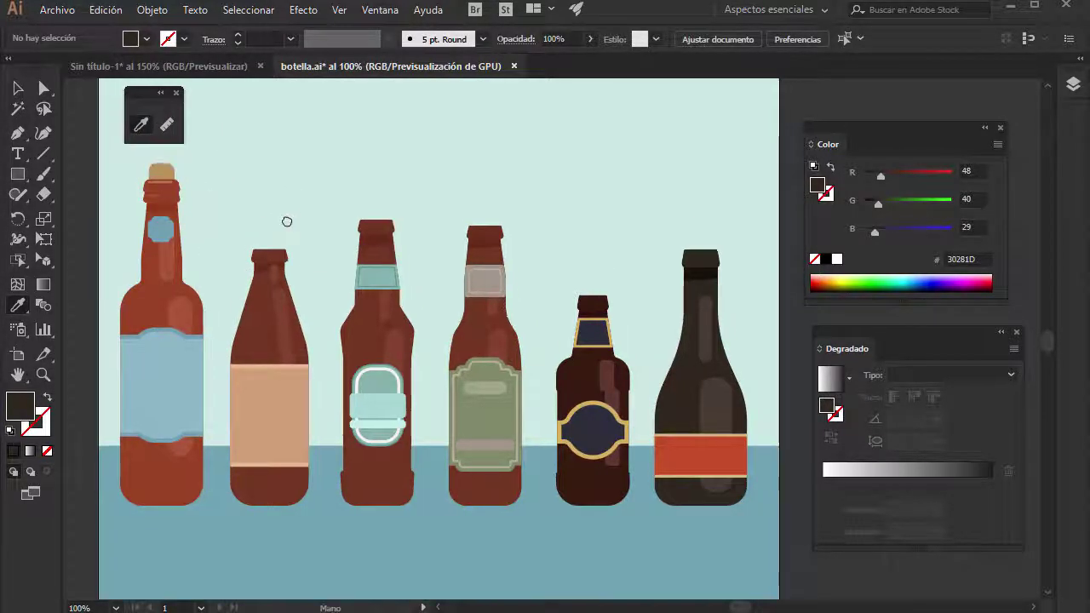
double_click(140, 127)
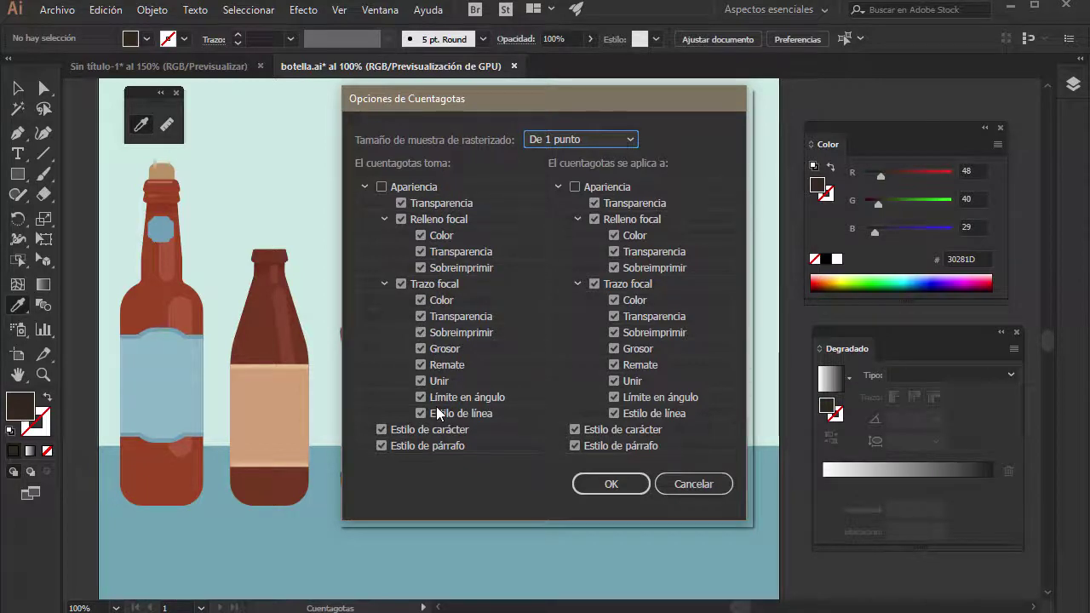
click(365, 186)
click(381, 186)
click(382, 187)
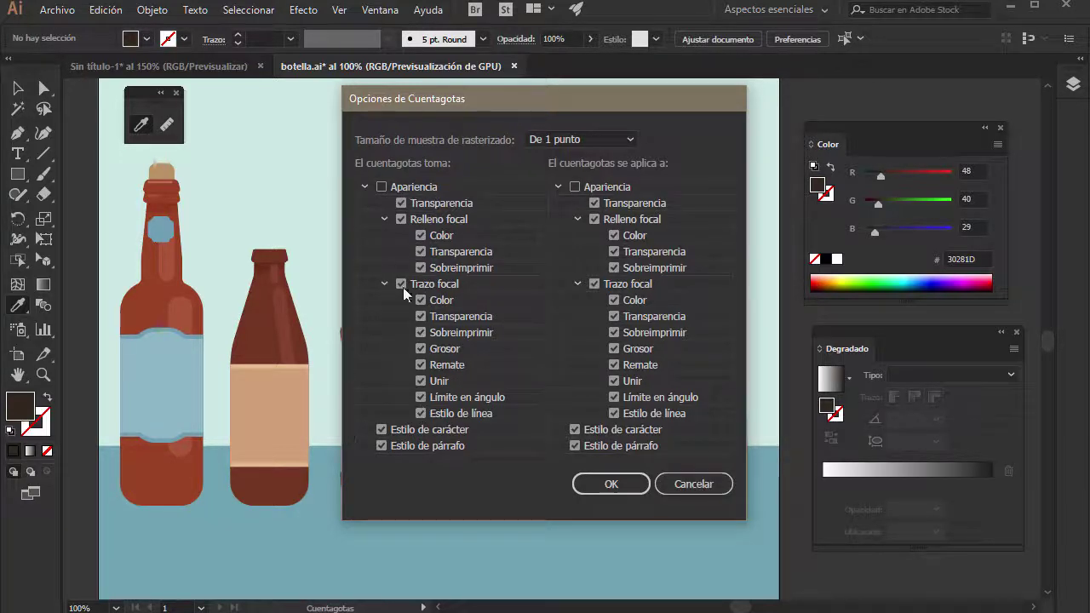
Drag the leftmost blue-labelled beer bottle into the Sin título-1 document.
click(697, 485)
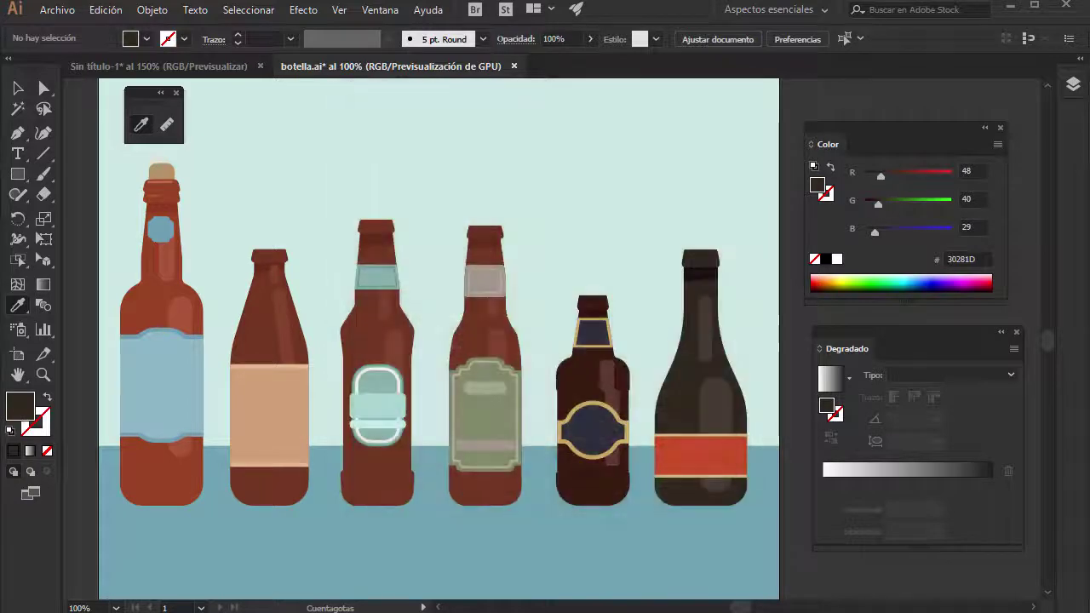
click(17, 89)
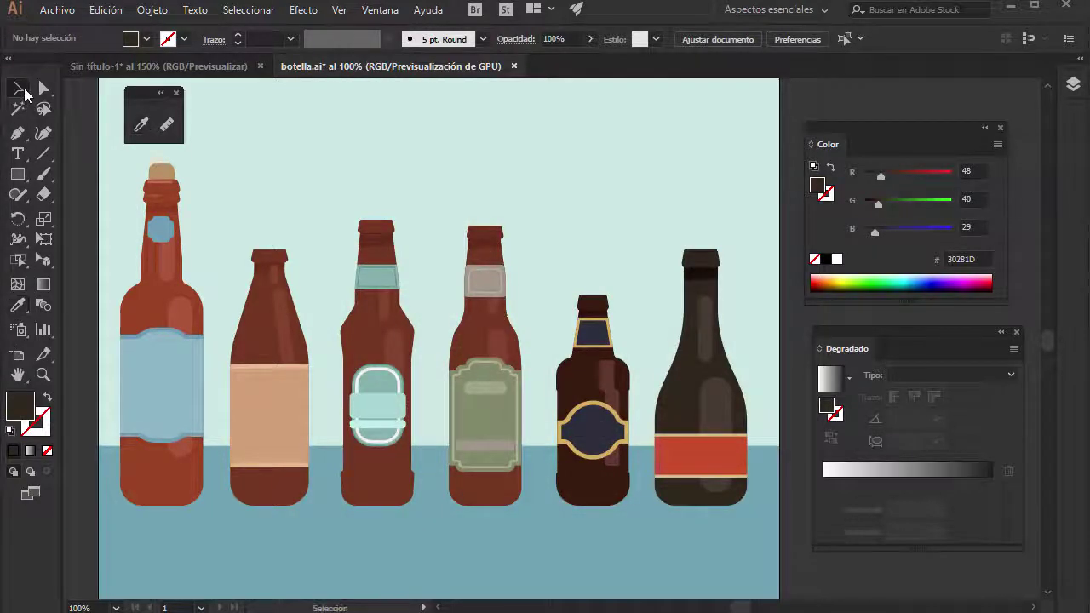
click(159, 372)
mouse_move(159, 372)
mouse_down()
mouse_move(201, 63)
mouse_move(392, 304)
mouse_up()
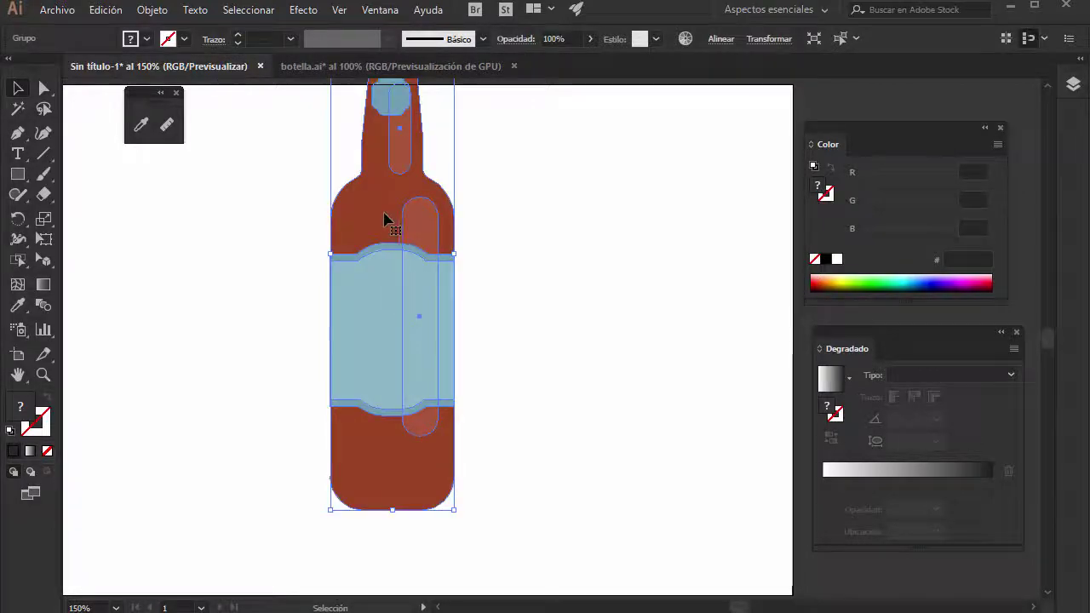
mouse_move(379, 217)
mouse_down()
mouse_move(293, 283)
mouse_move(260, 291)
mouse_up()
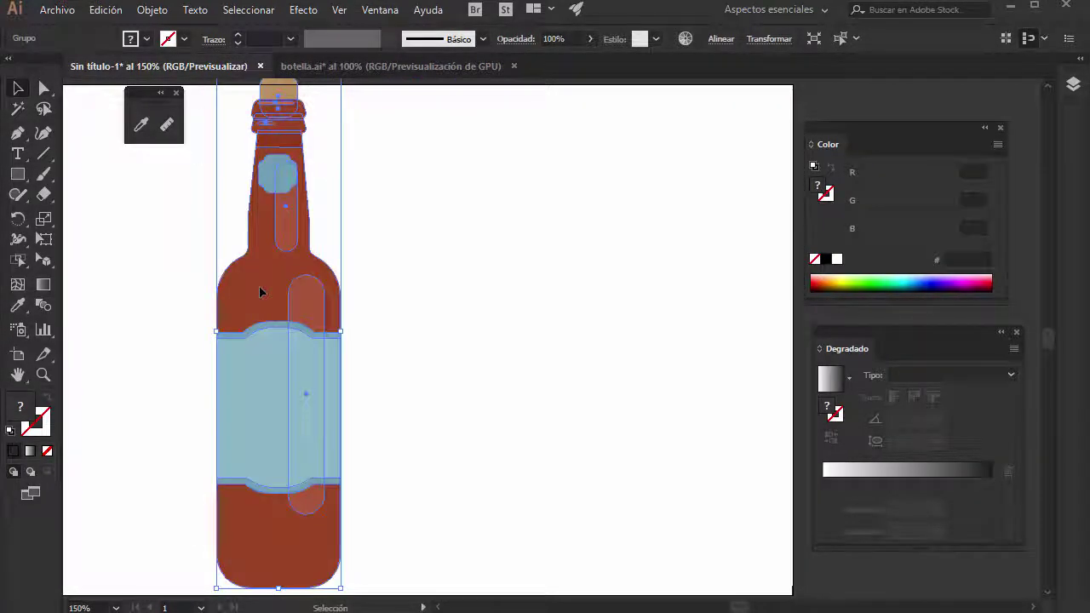
View the page at 100% and scale the bottle down from a corner handle.
key(v)
key(ctrl+1)
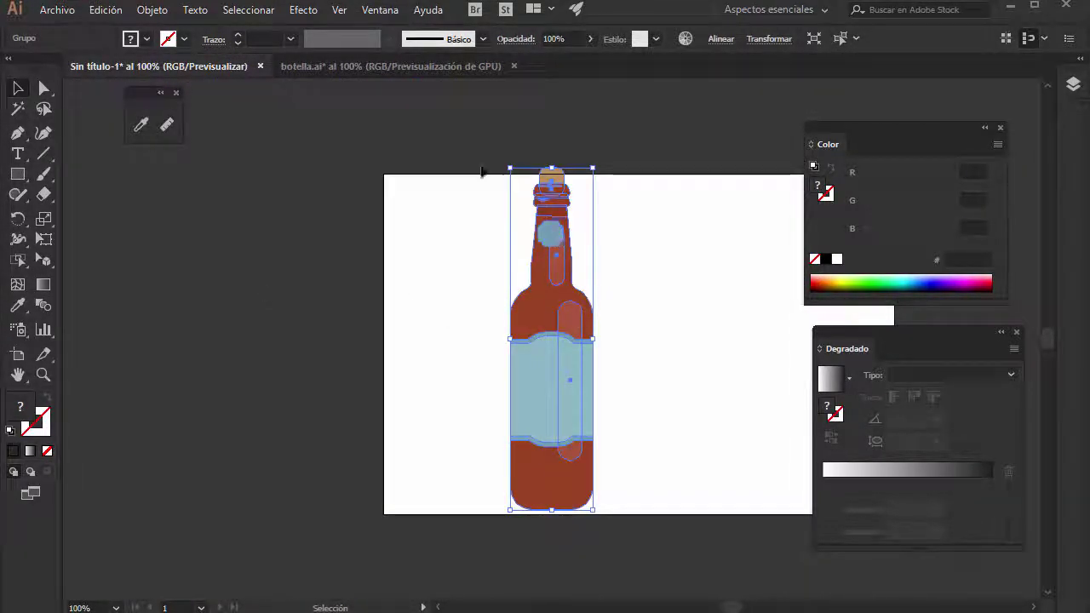
mouse_move(504, 172)
mouse_down()
mouse_move(488, 279)
mouse_move(431, 253)
mouse_up()
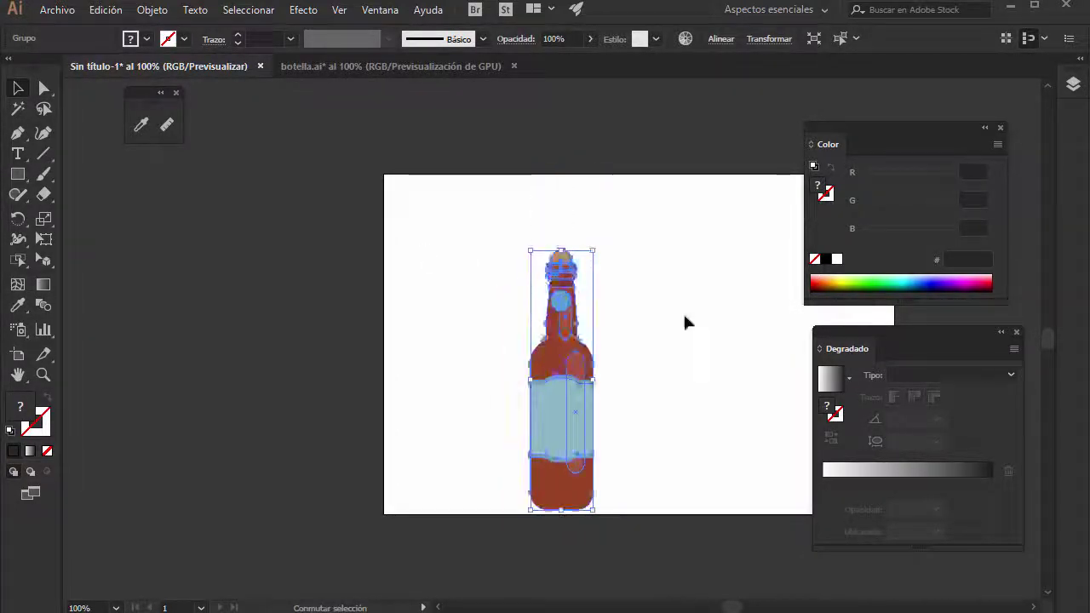
click(724, 351)
Zoom the view to 180% and frame the bottle.
drag(728, 356, 574, 317)
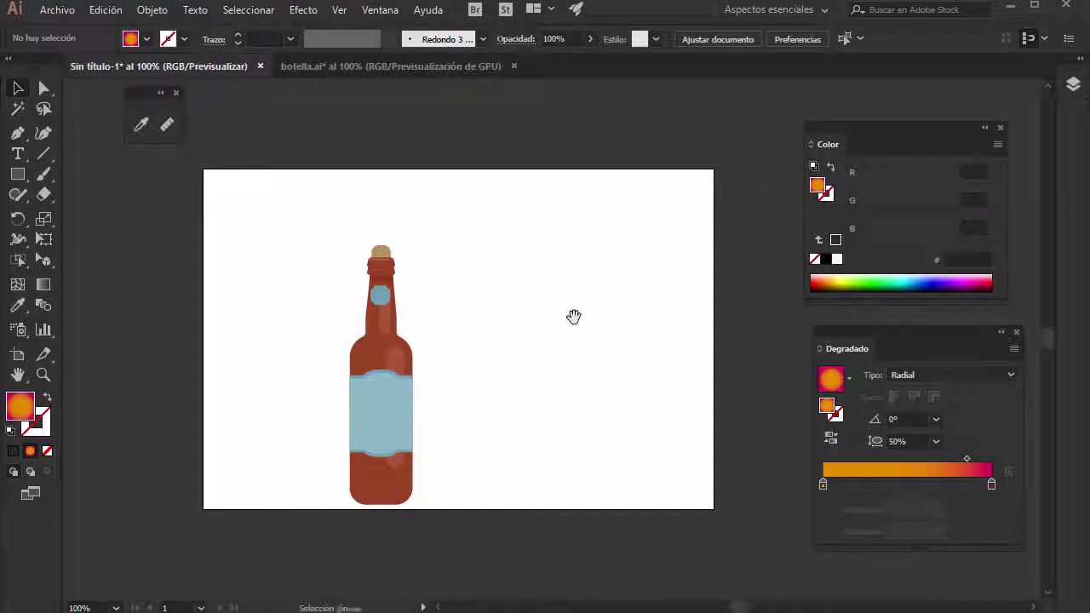
key(ctrl+plus)
drag(488, 394, 469, 352)
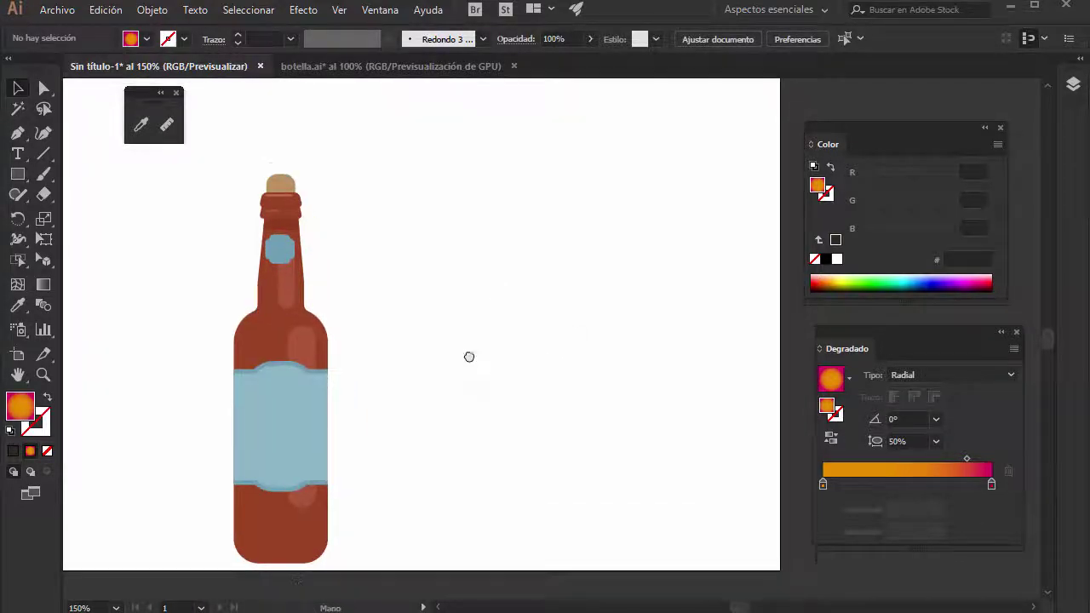
key(ctrl+plus)
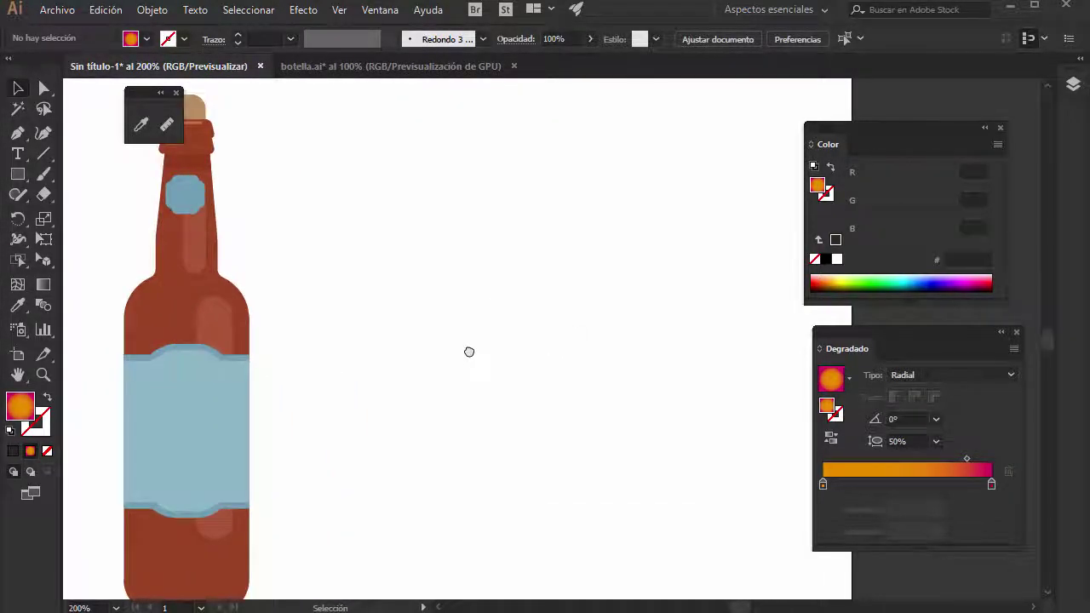
drag(401, 392, 431, 370)
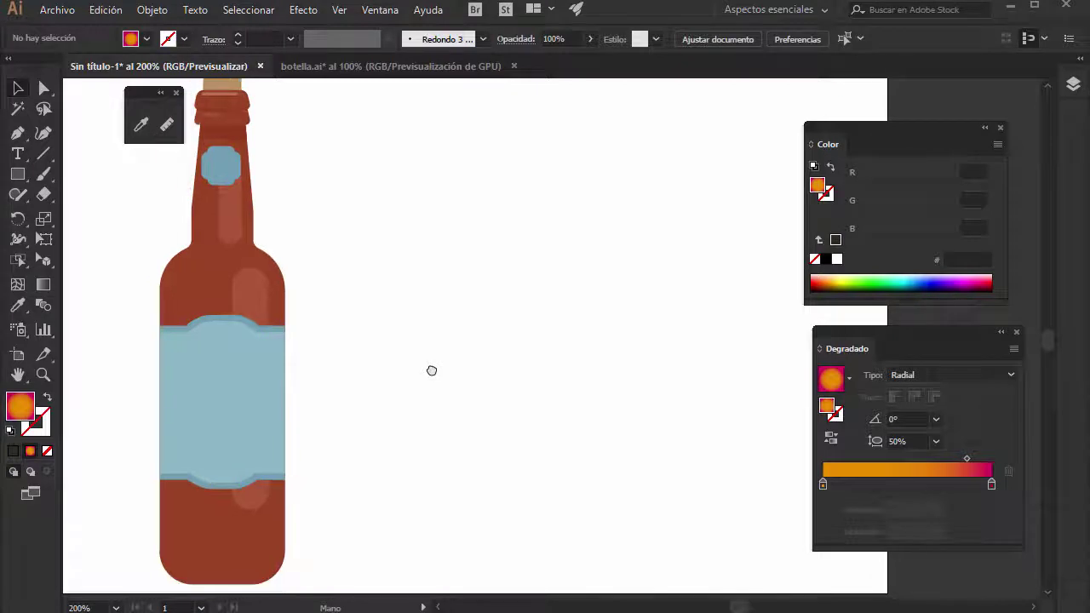
click(81, 607)
drag(91, 608, 47, 603)
text(180)
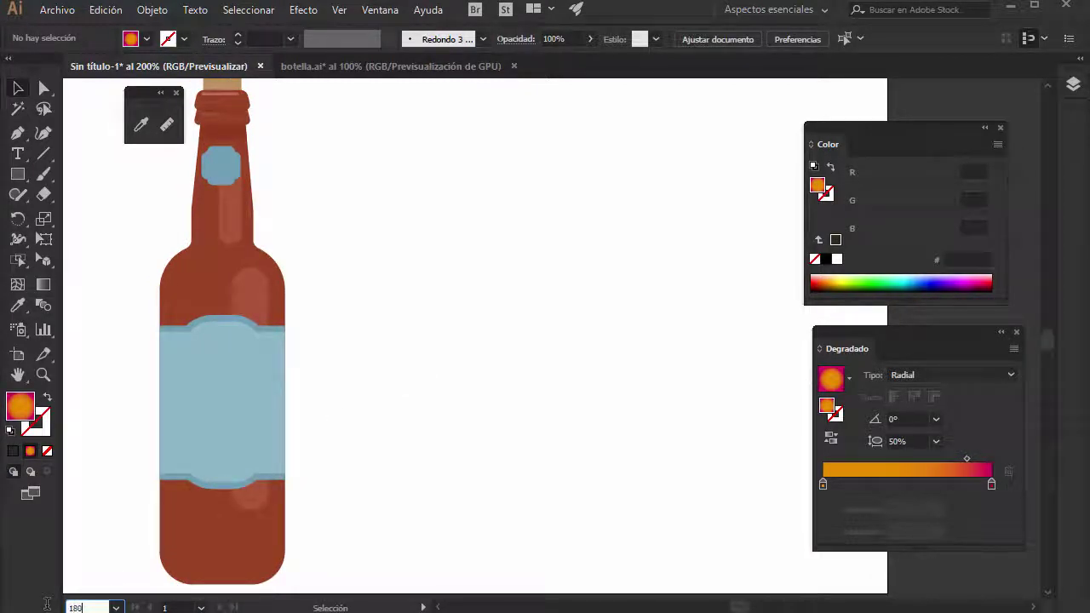
key(Return)
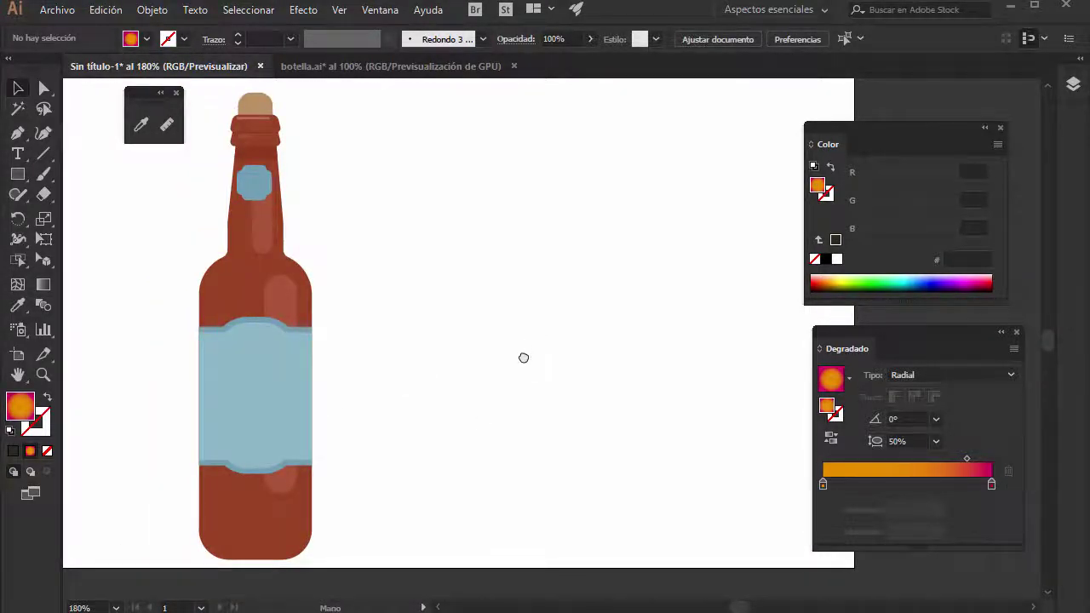
drag(533, 333, 523, 365)
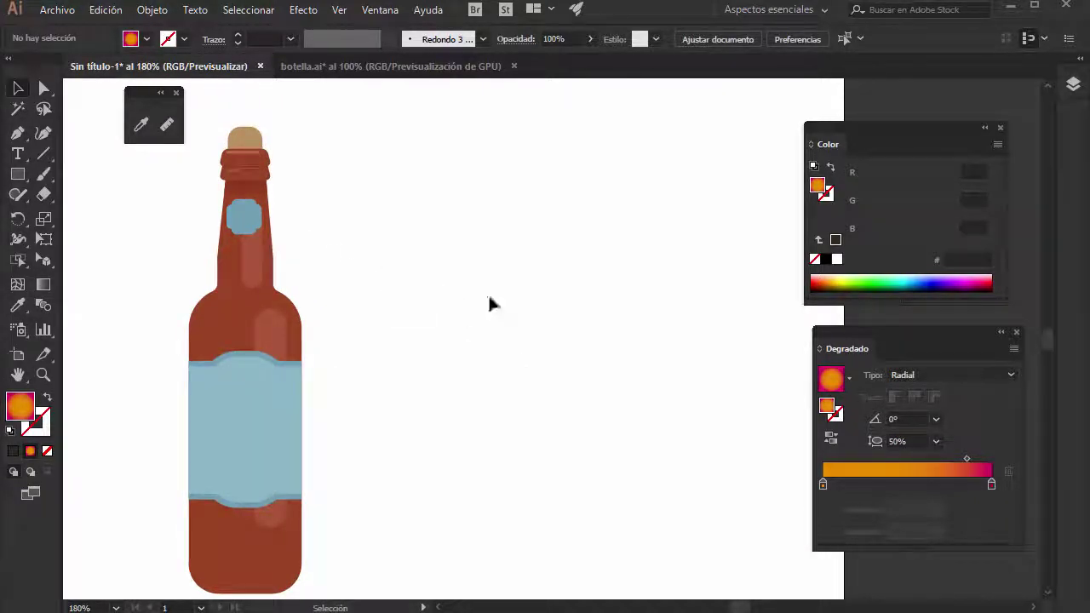
Draw a star with the Star tool and move it beside the bottle.
click(18, 175)
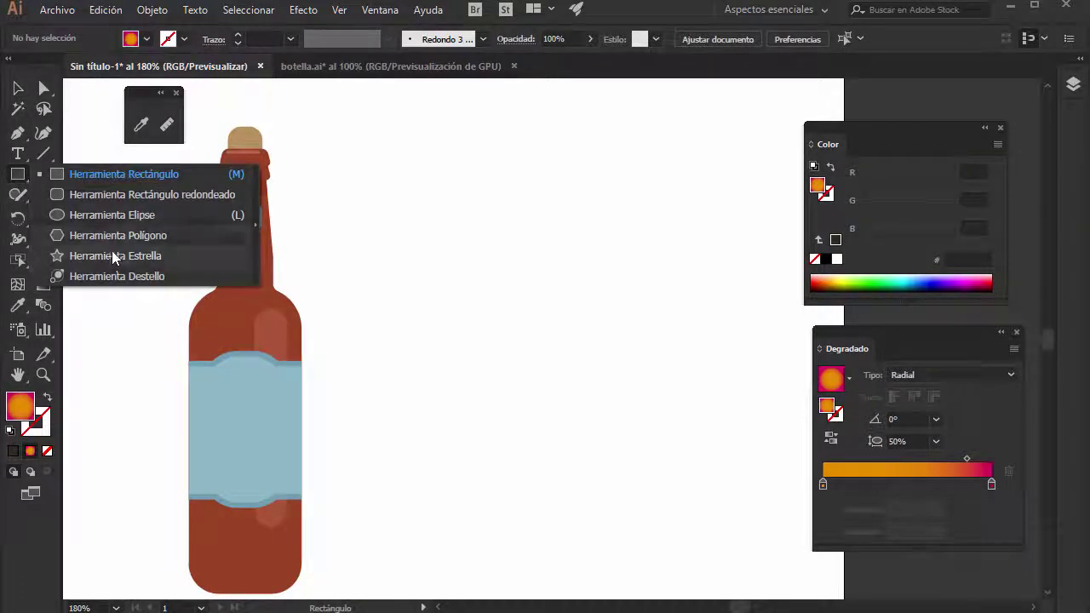
click(112, 255)
drag(545, 228, 631, 346)
click(18, 88)
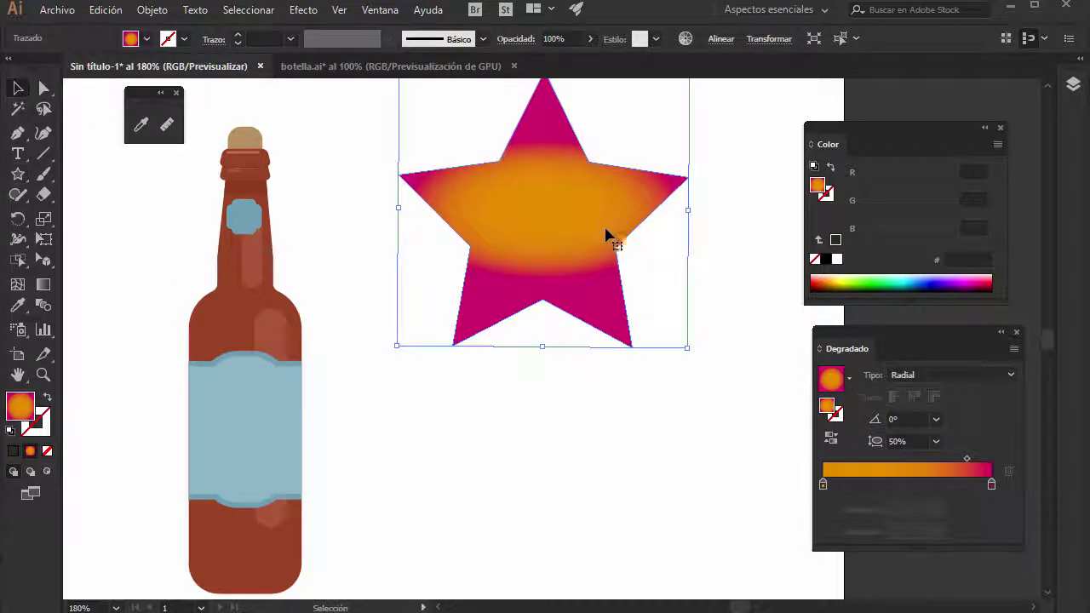
drag(596, 218, 627, 322)
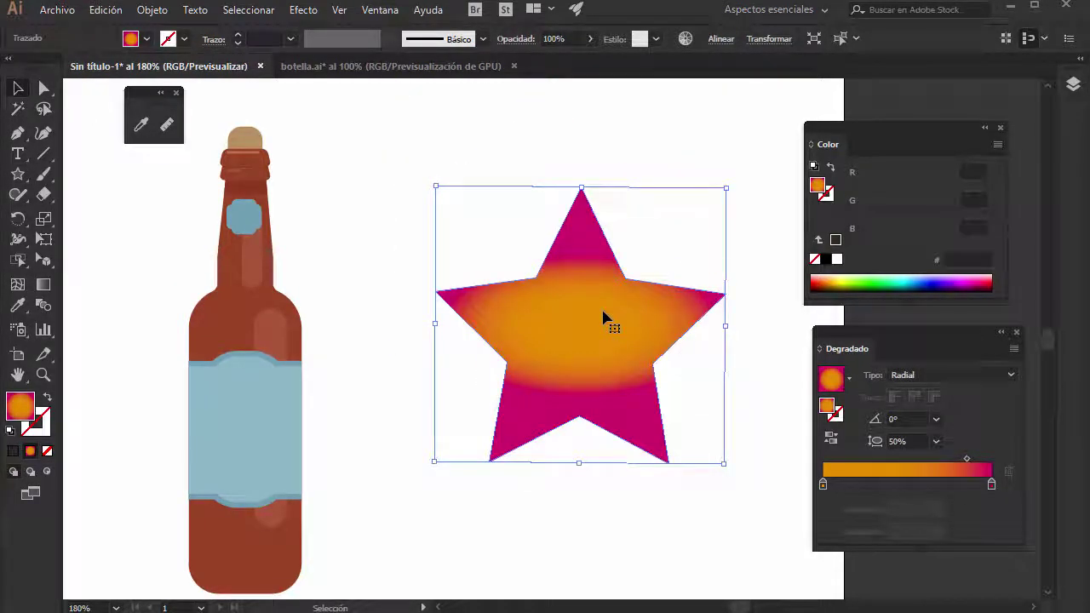
Give the star no fill and a 0.5 px black (Negro) stroke, then deselect it.
click(13, 452)
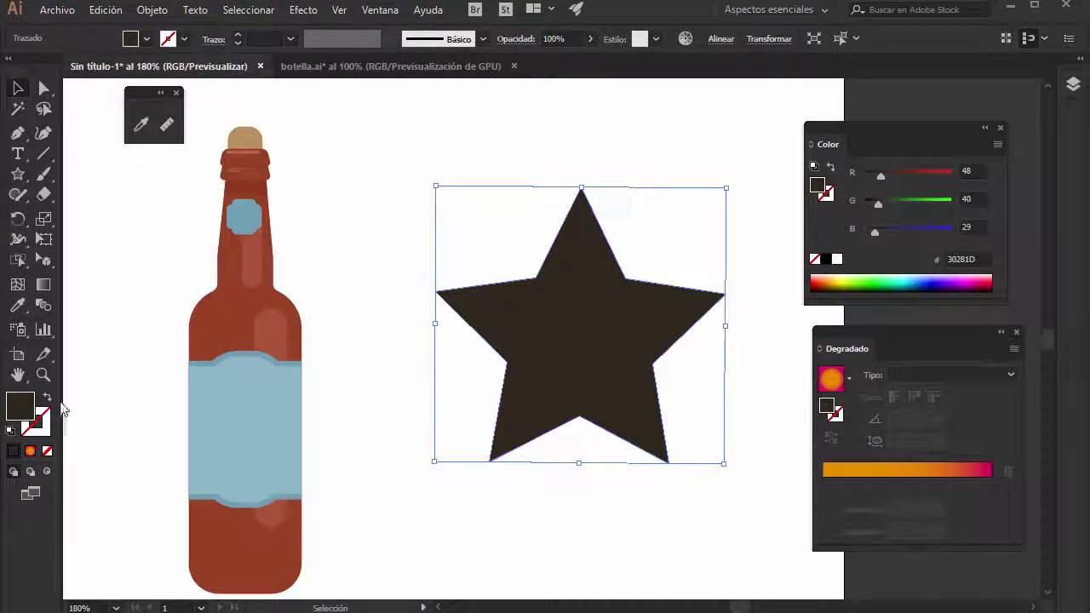
click(48, 452)
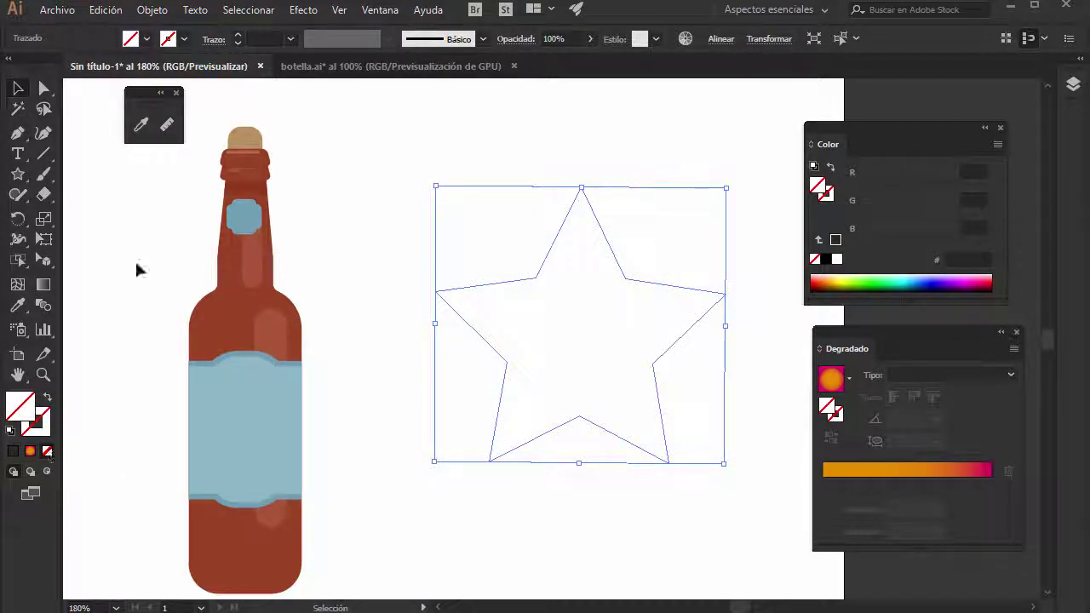
click(239, 34)
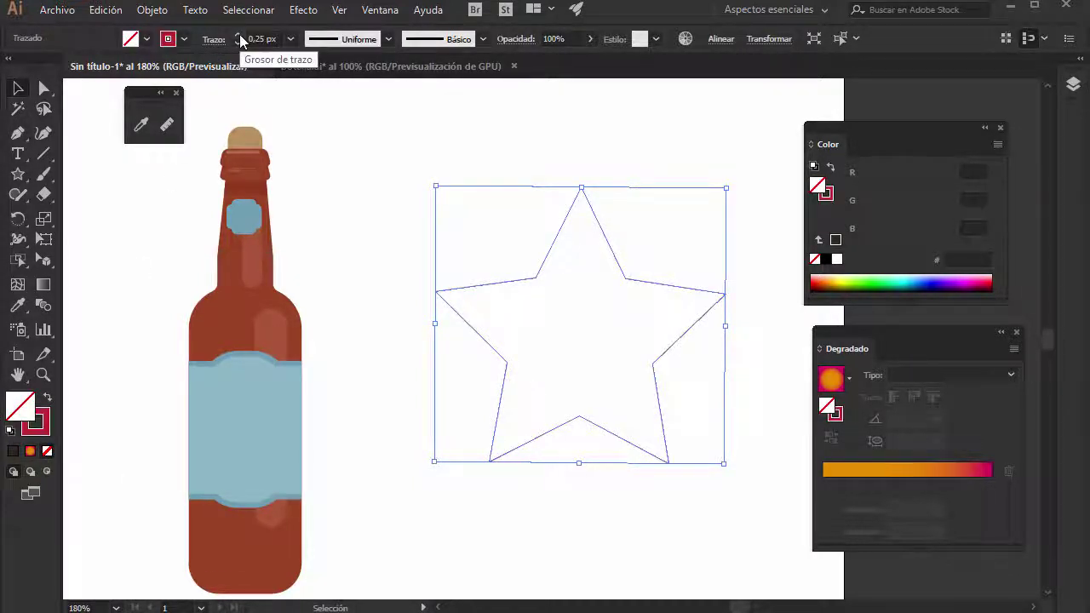
click(185, 39)
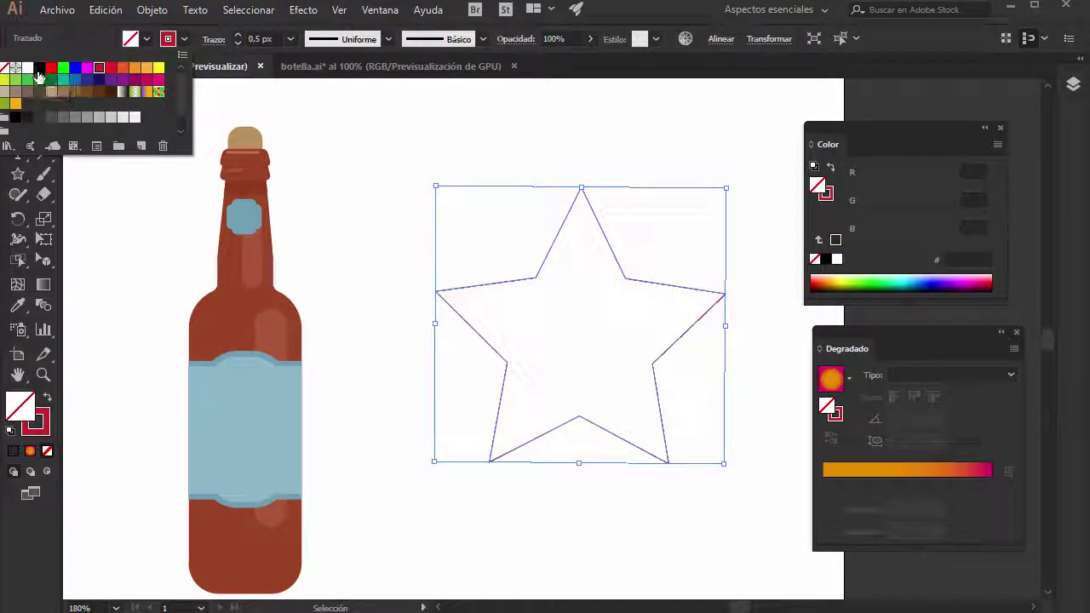
click(36, 67)
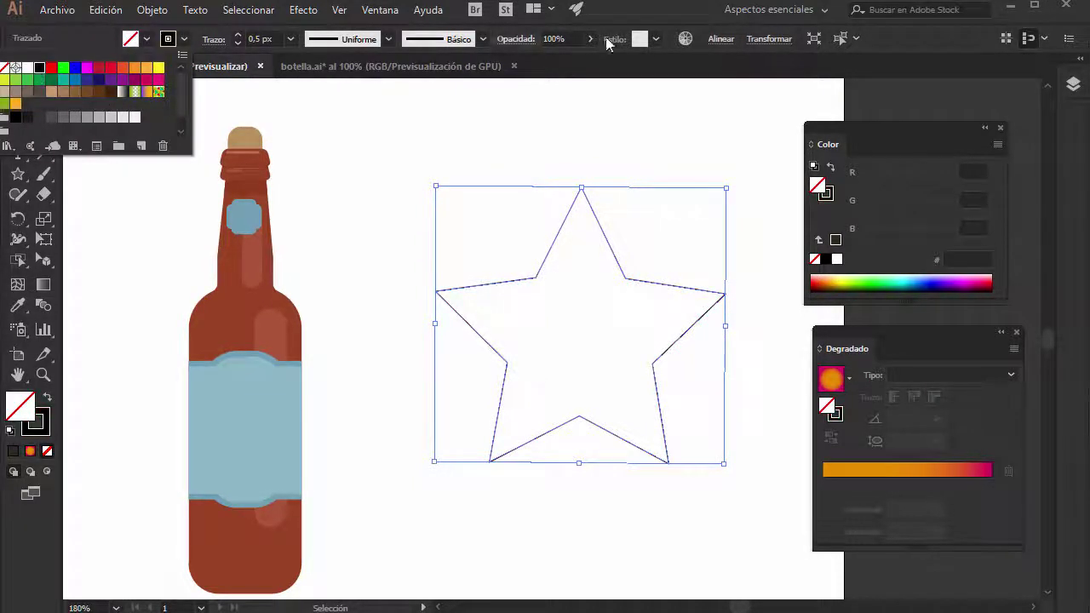
click(544, 533)
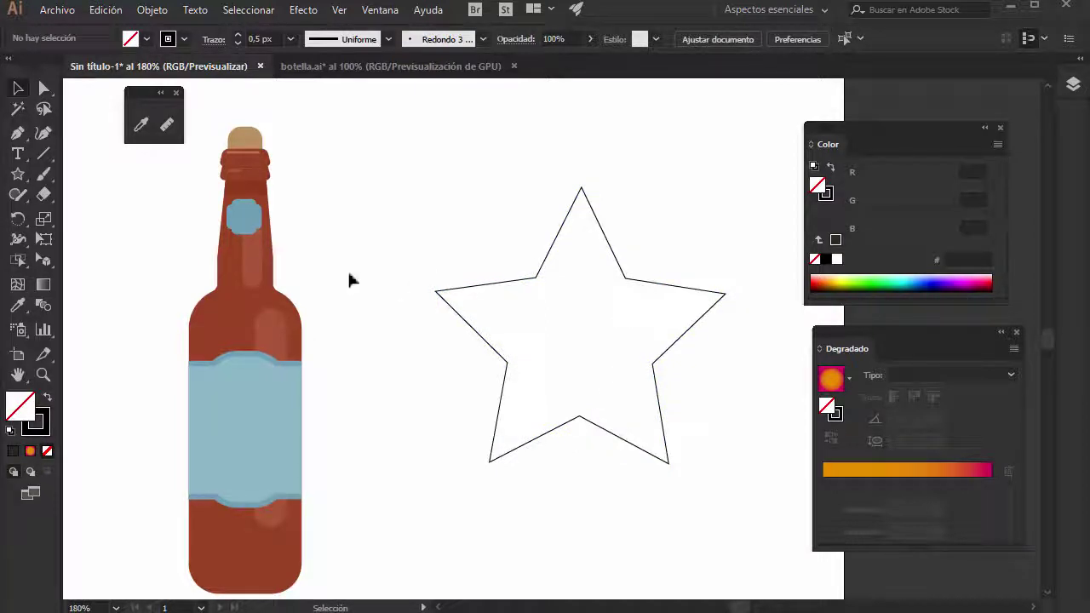
Close the Color and Degradado panels and make the eyedropper the active tool again.
double_click(141, 126)
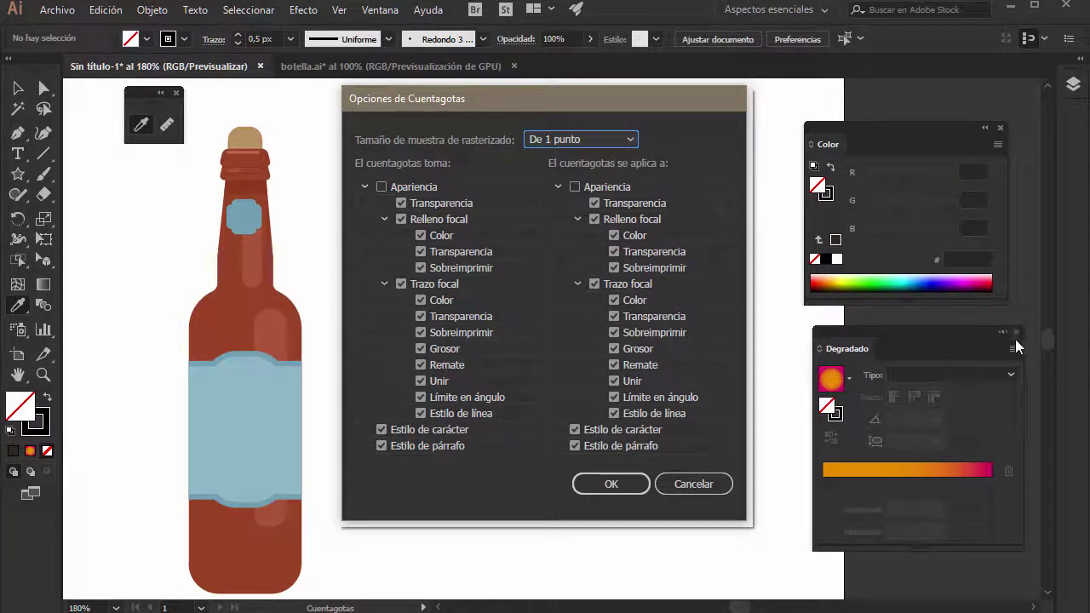
click(702, 481)
click(1001, 128)
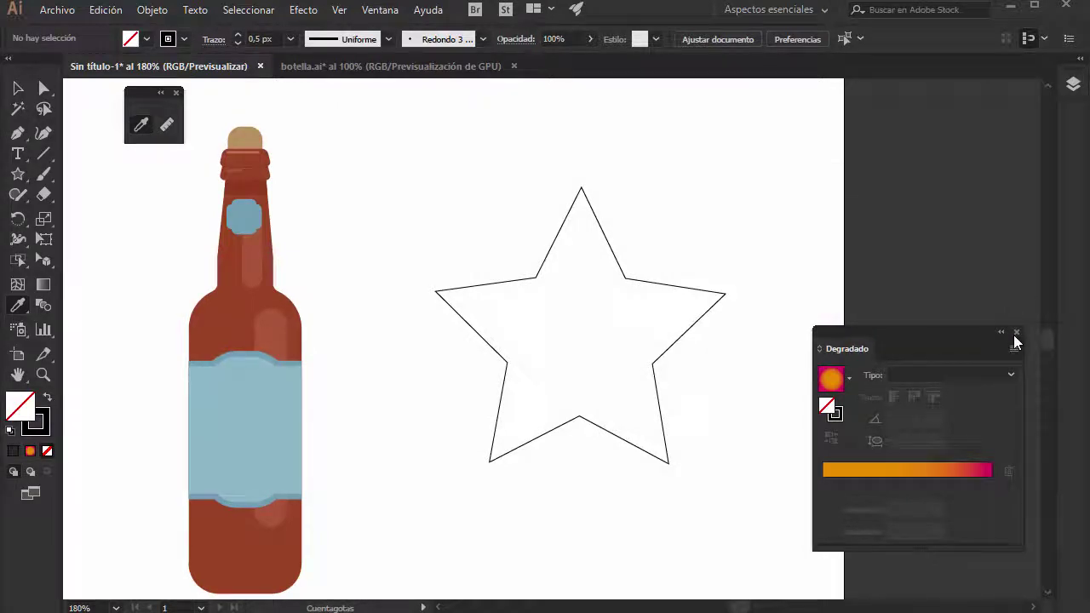
click(1016, 332)
double_click(142, 128)
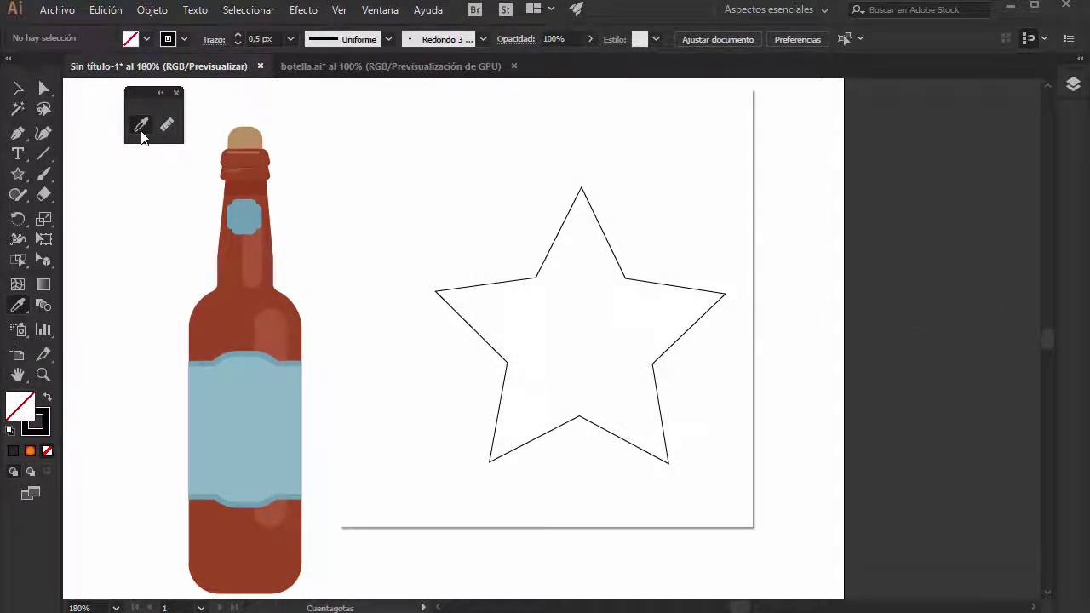
Set the eyedropper to pick up and apply all fill and stroke attributes except Apariencia.
mouse_move(546, 104)
mouse_down()
mouse_move(308, 120)
mouse_move(806, 126)
mouse_up()
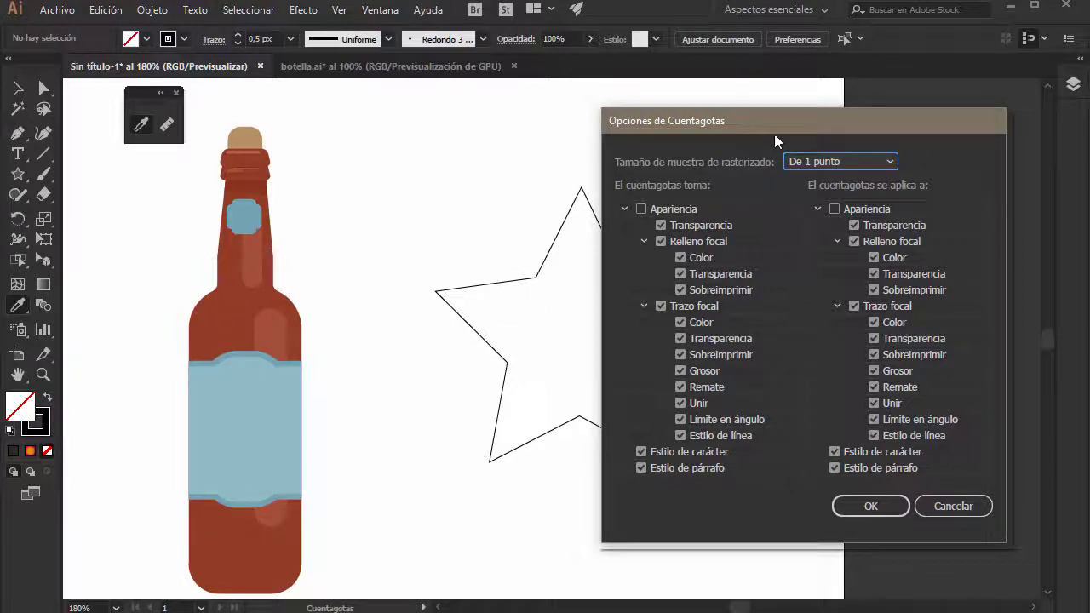
drag(774, 134, 814, 133)
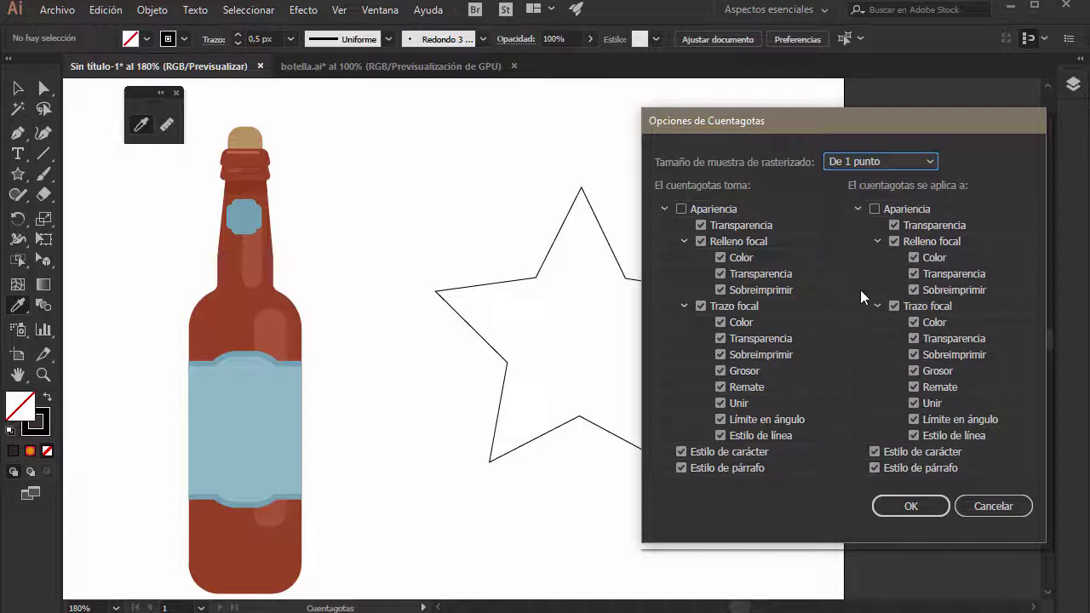
click(720, 258)
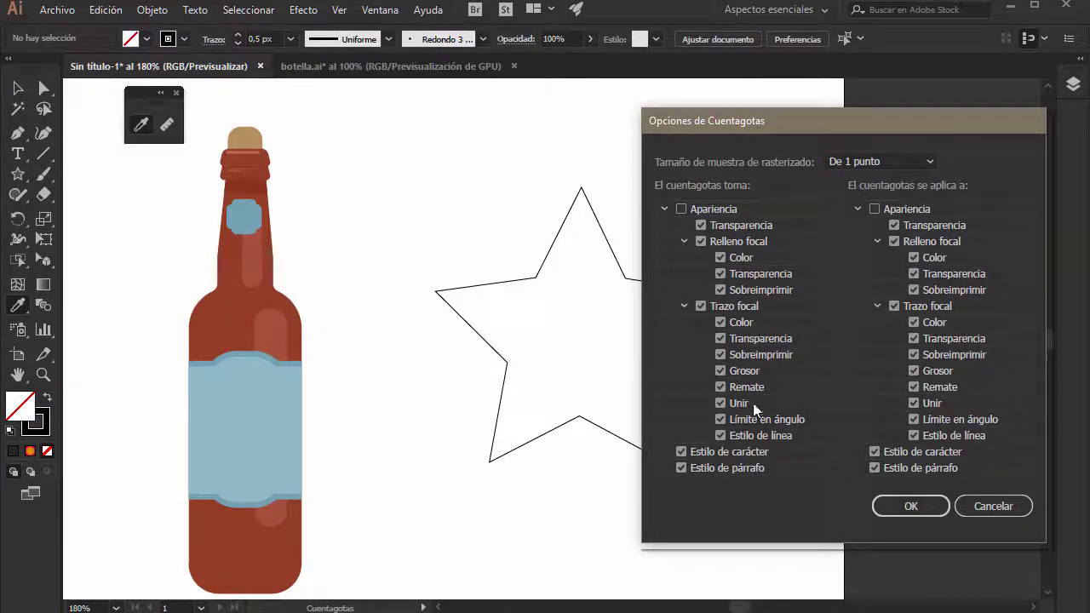
click(902, 503)
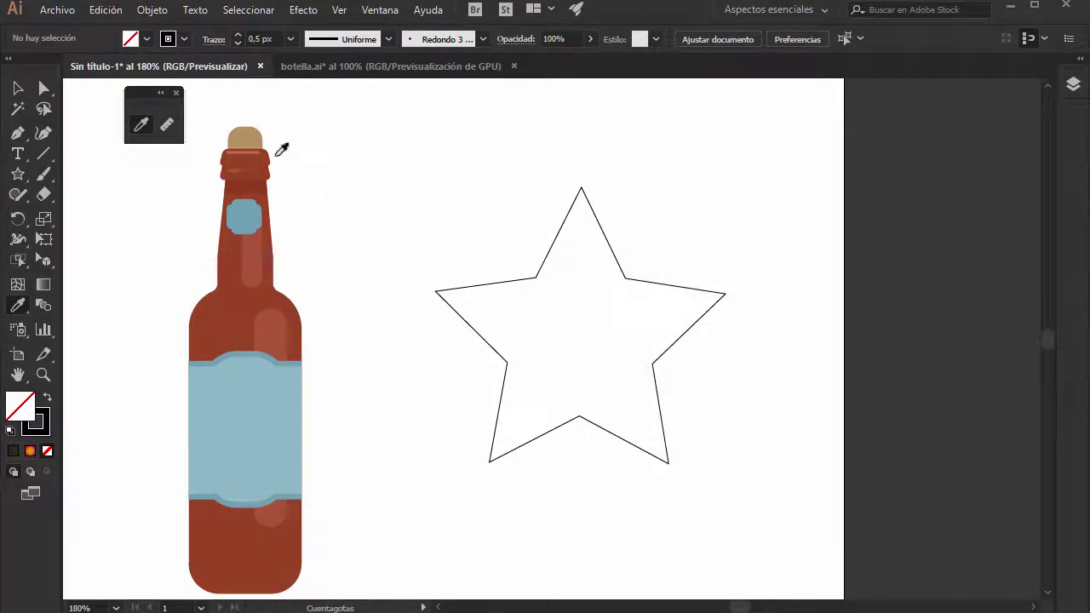
Select the star and sample the small neck label's blue fill onto it, then deselect.
click(17, 88)
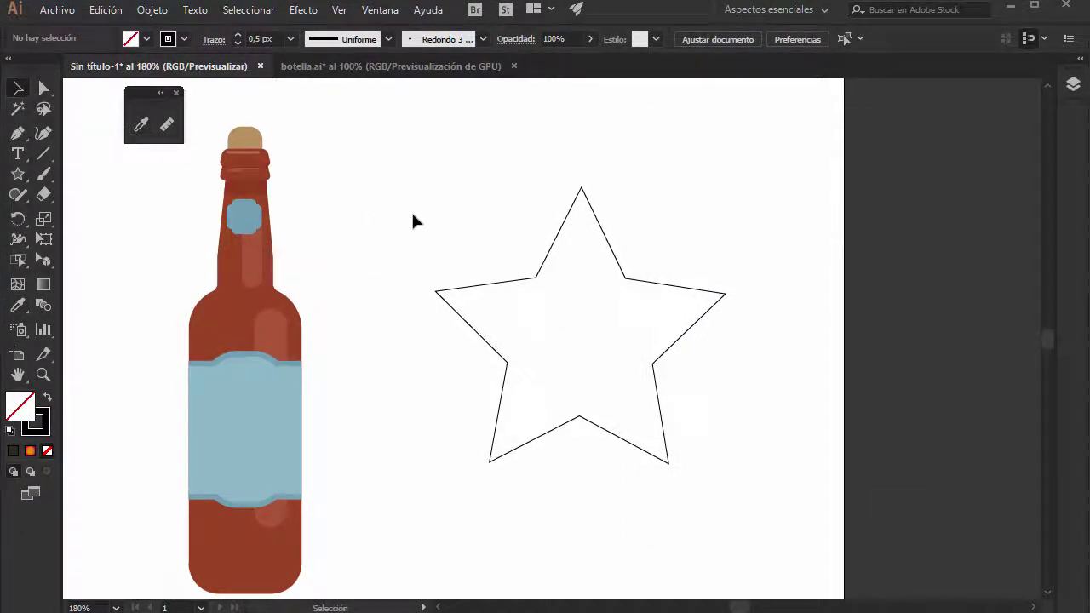
mouse_move(379, 175)
mouse_down()
mouse_move(647, 379)
mouse_move(753, 490)
mouse_up()
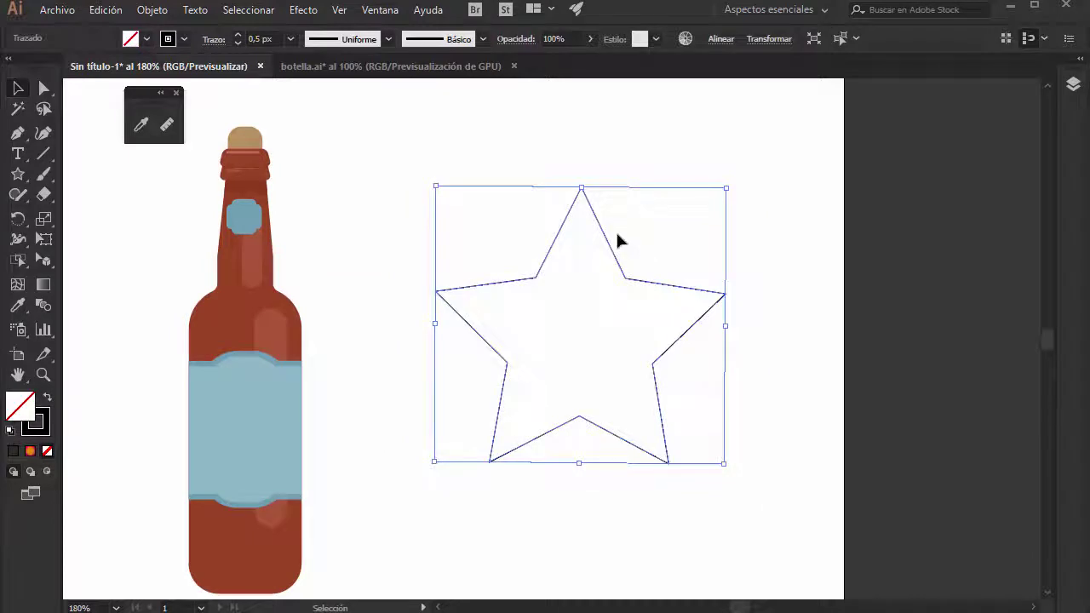
click(140, 128)
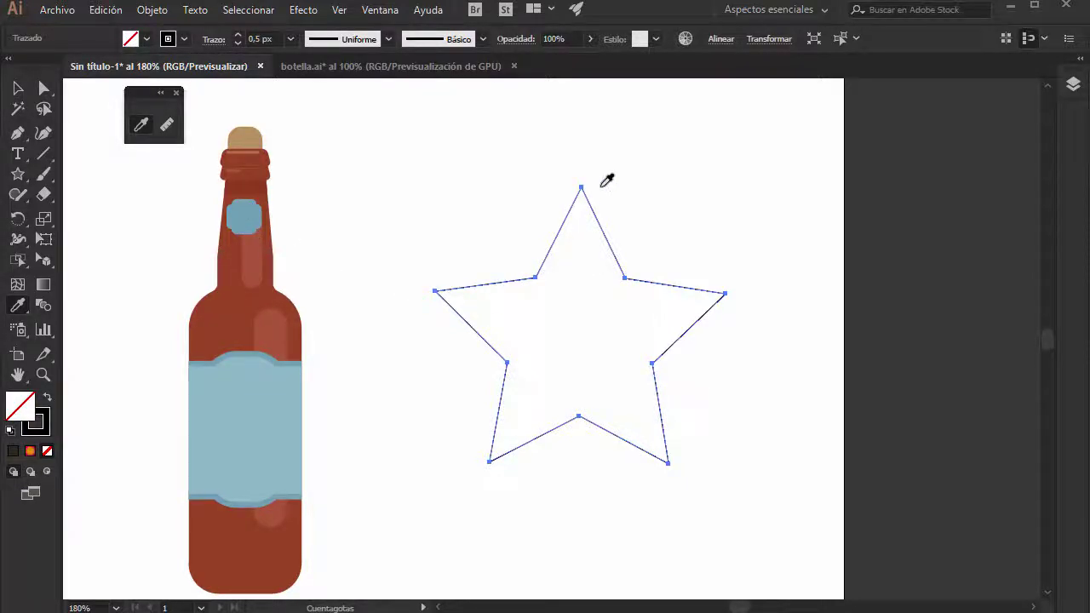
click(245, 207)
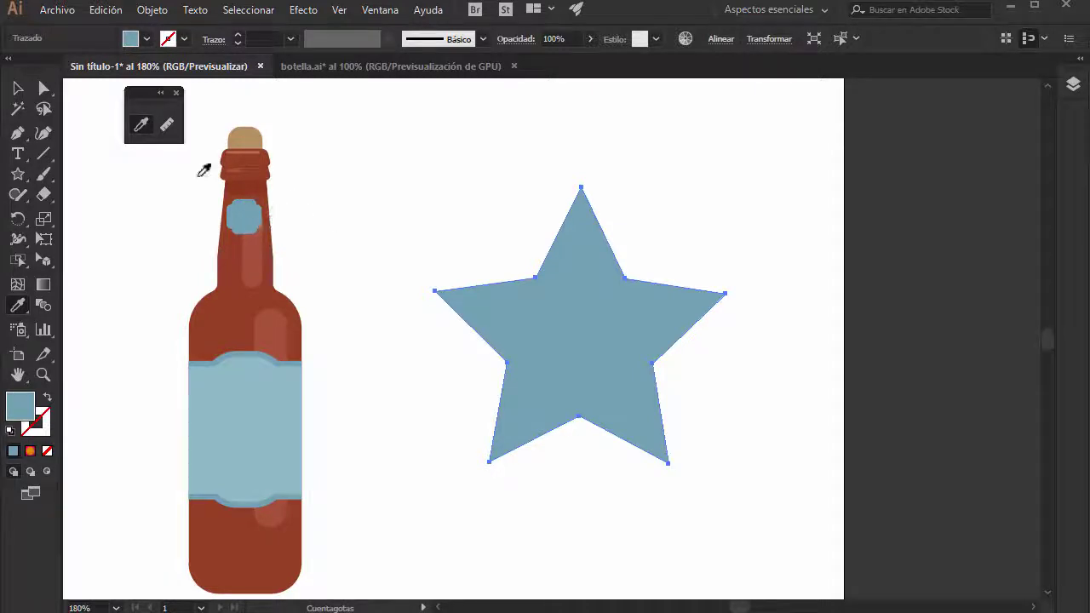
click(17, 88)
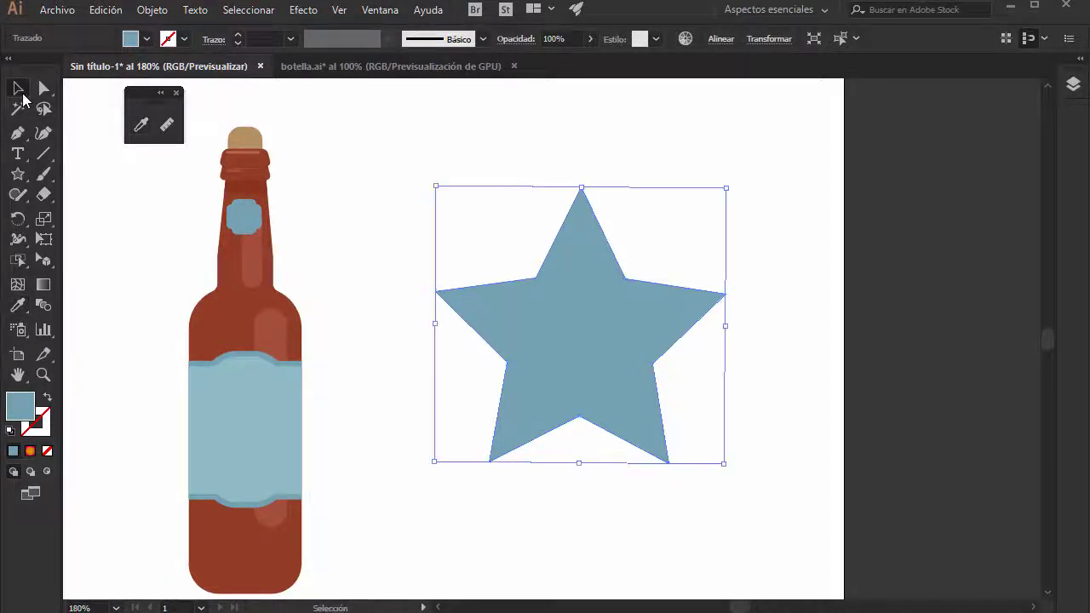
click(365, 183)
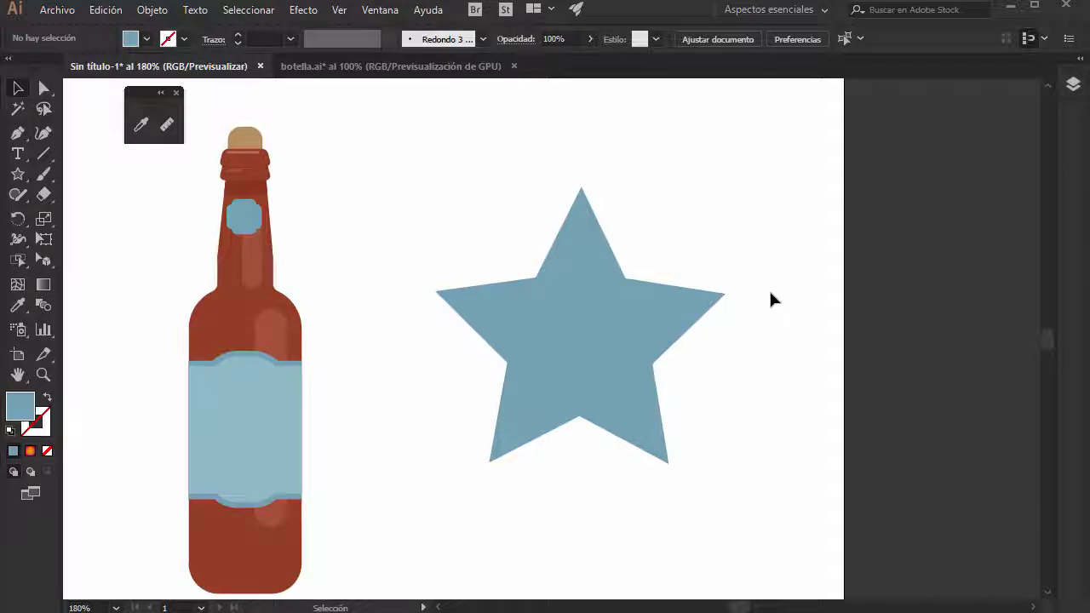
Zoom in on the star, then zoom back out to see star and bottle.
key(ctrl+plus)
key(ctrl+plus)
key(ctrl+plus)
key(ctrl+plus)
key(ctrl+plus)
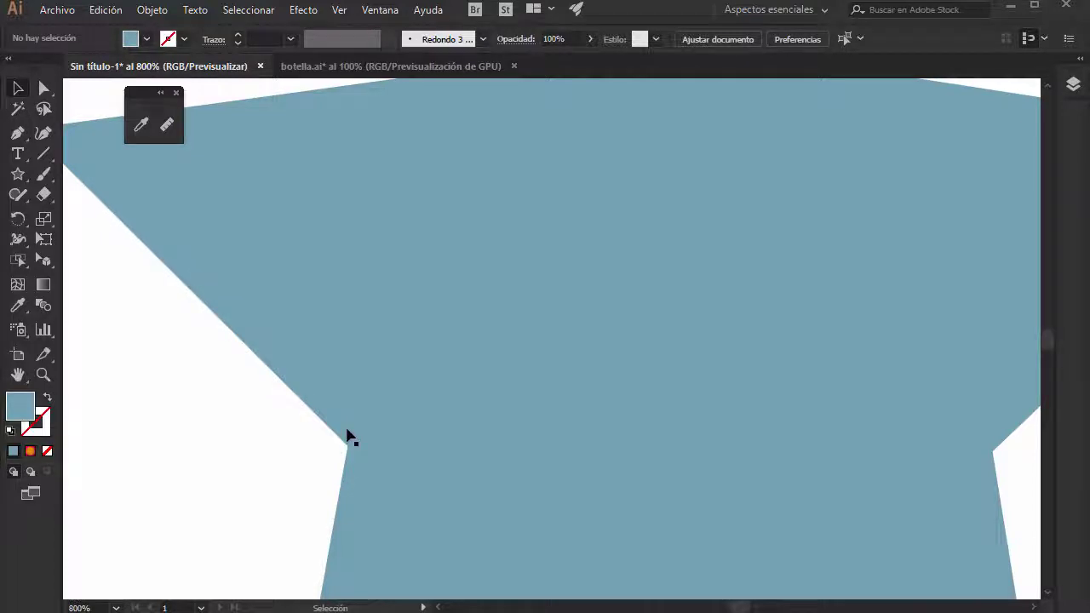
key(ctrl+minus)
key(ctrl+minus)
key(ctrl+minus)
key(ctrl+minus)
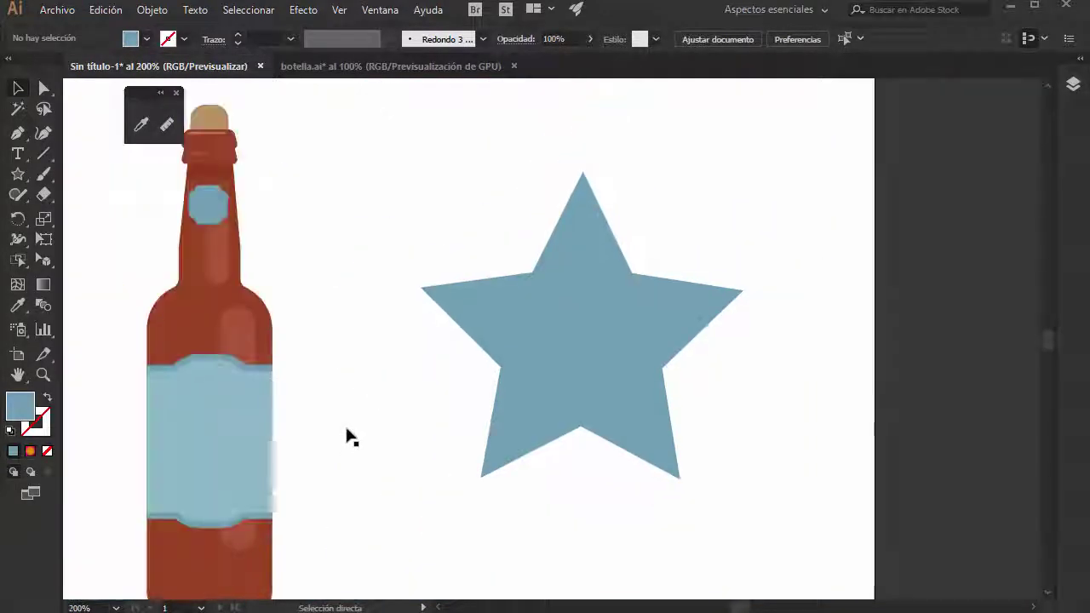
click(176, 435)
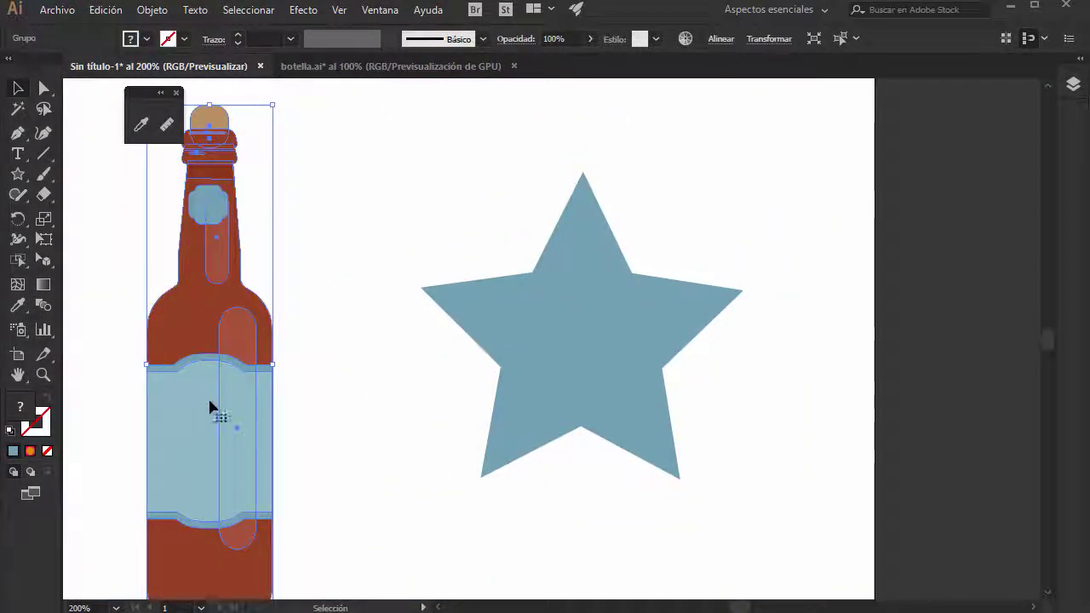
click(344, 420)
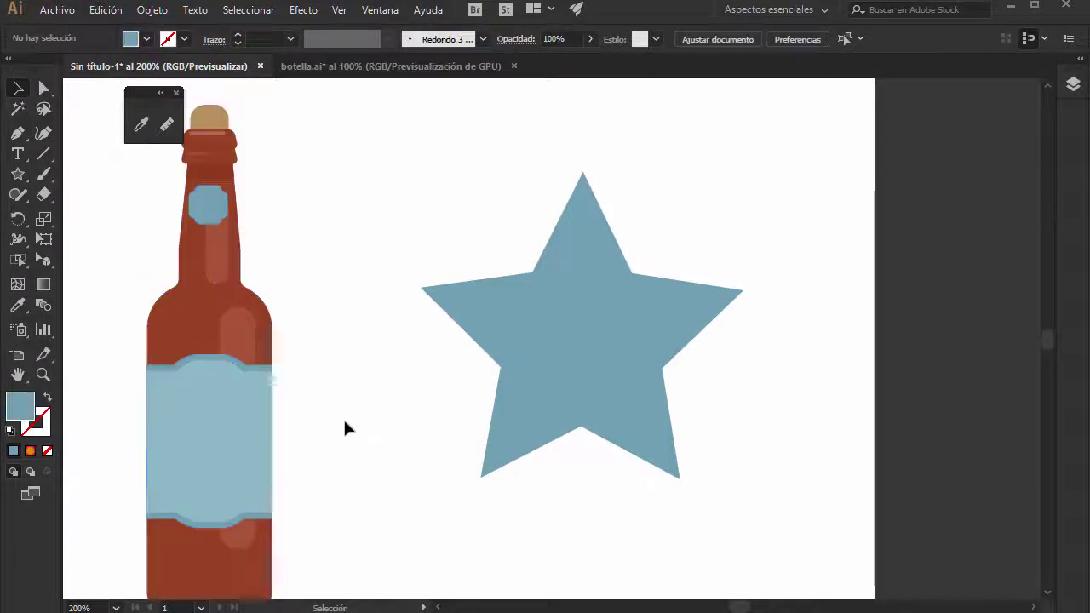
Tear off the Direct/Group Selection tools into a floating panel to the right of the artwork.
click(47, 86)
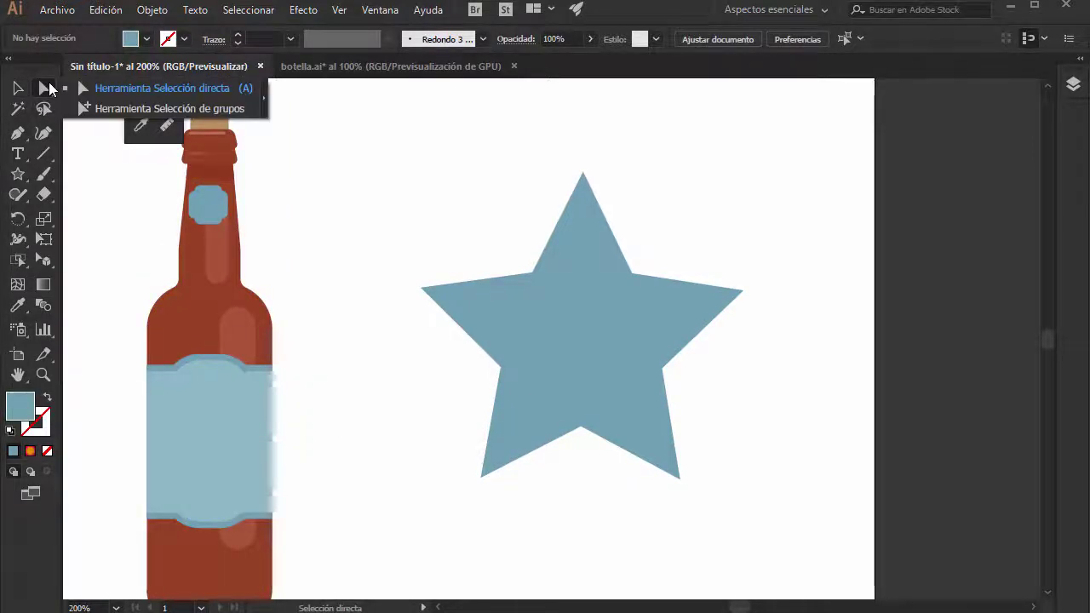
click(264, 99)
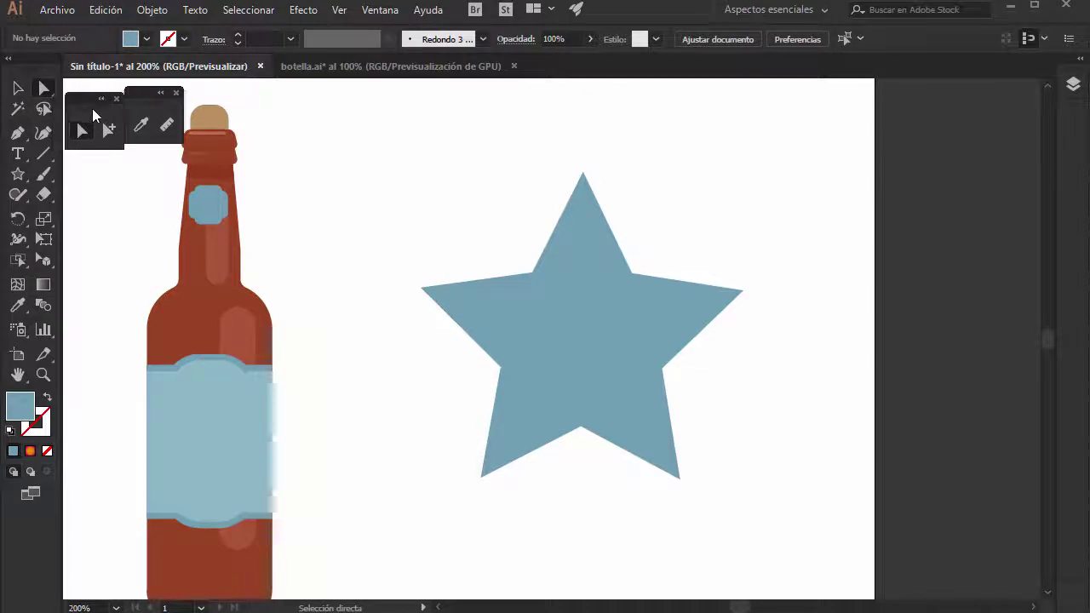
mouse_move(122, 99)
mouse_down()
mouse_move(602, 128)
mouse_move(849, 125)
mouse_up()
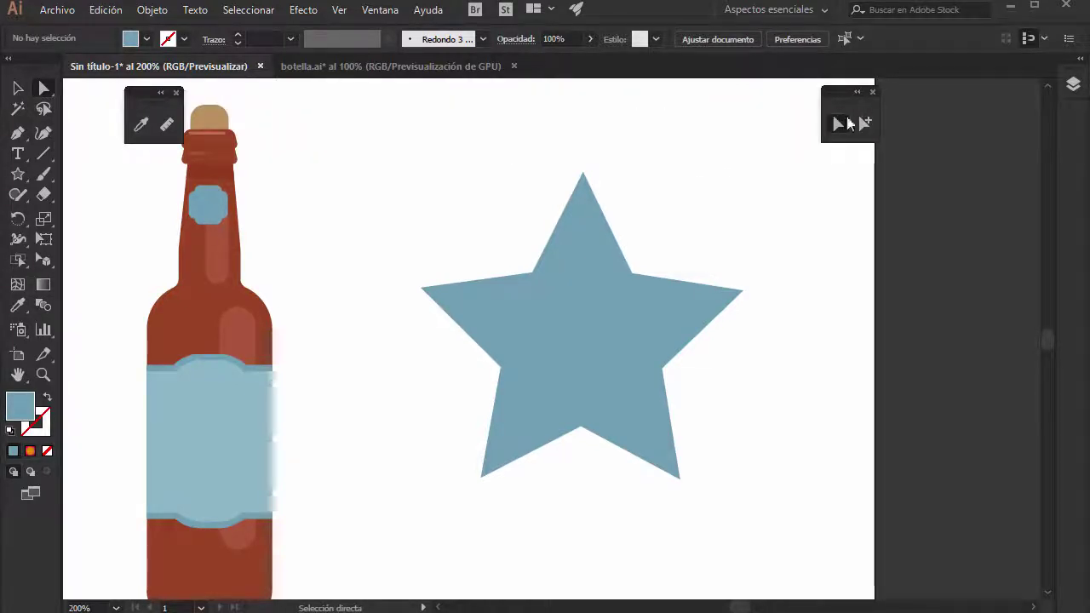
click(193, 419)
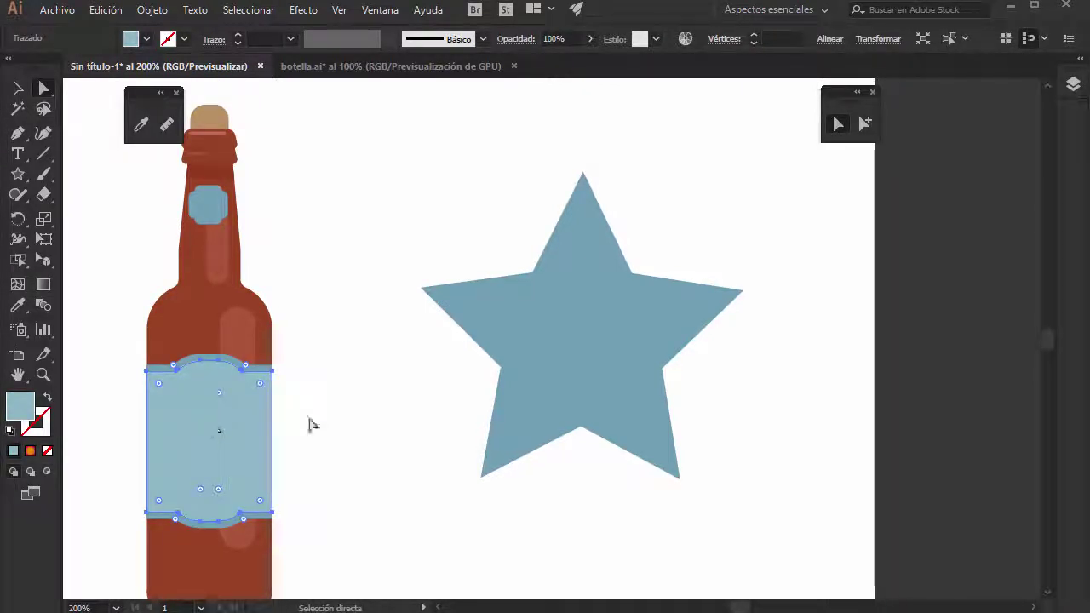
Direct-select the star and sample the large main label's lighter blue onto it.
click(567, 305)
click(219, 452)
click(550, 337)
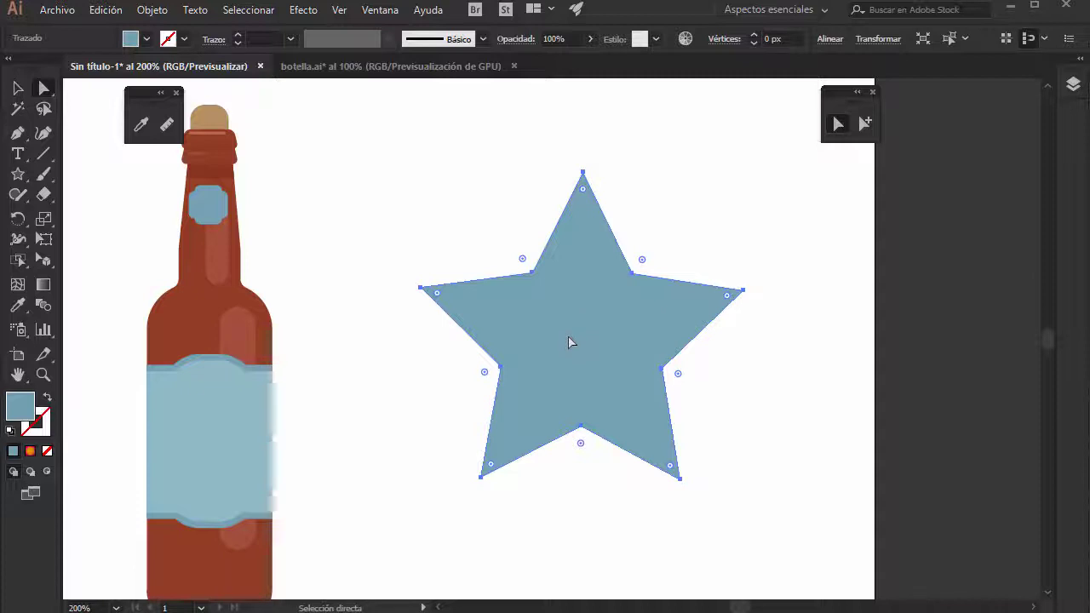
click(399, 532)
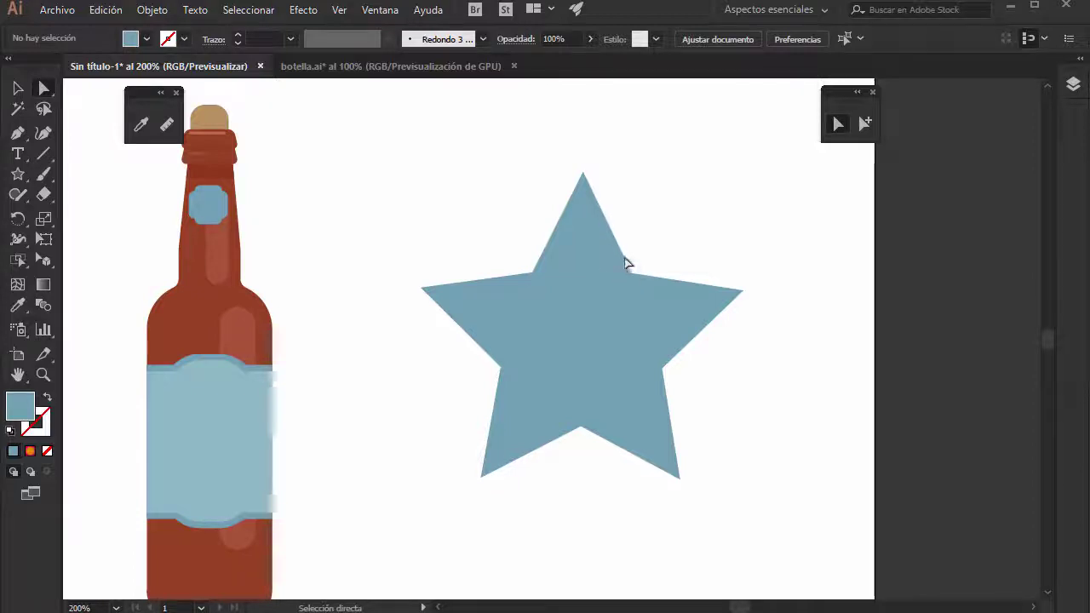
click(584, 327)
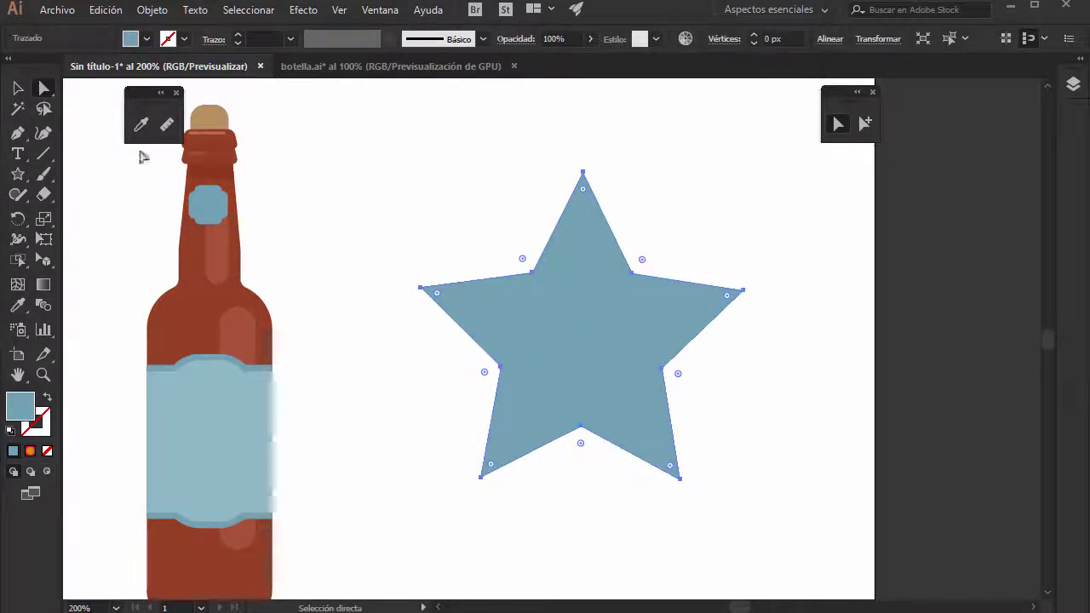
click(142, 125)
click(219, 439)
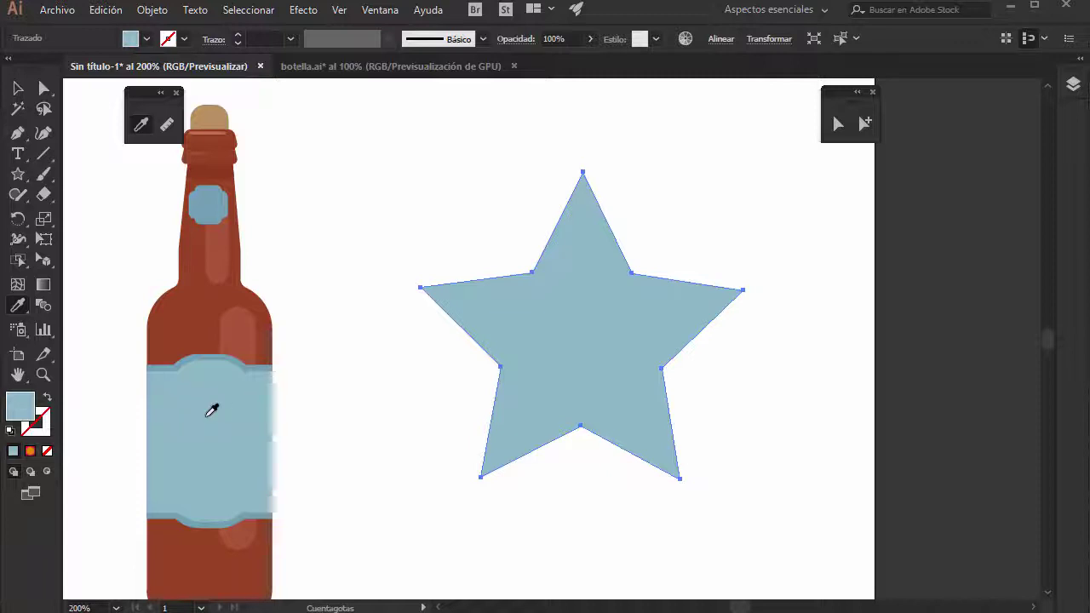
Sample the bottle's dark reddish-brown onto the star, then return to the Selection tool.
click(184, 304)
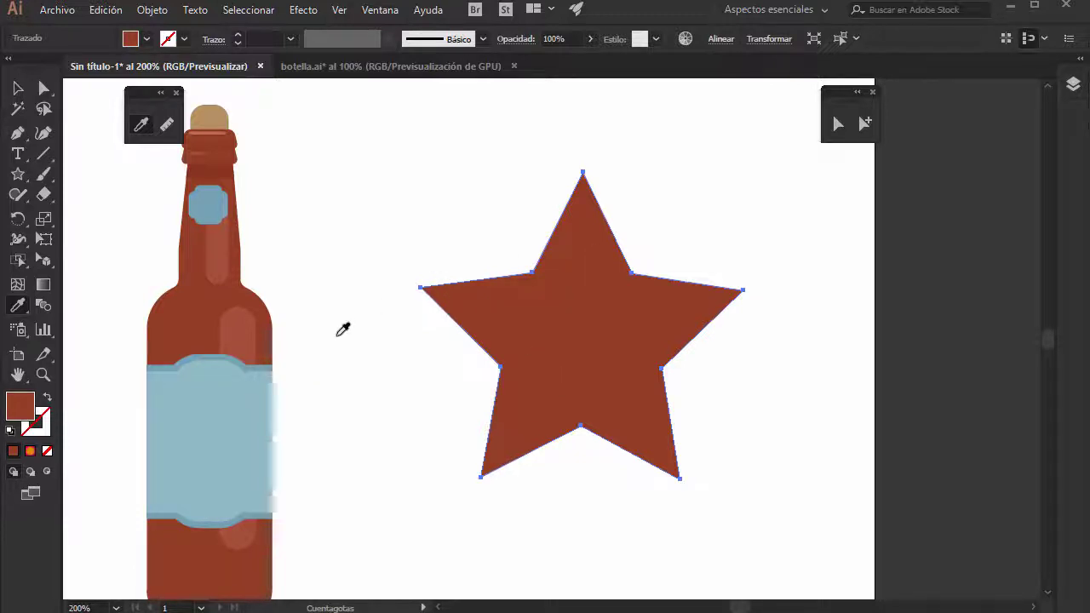
click(17, 88)
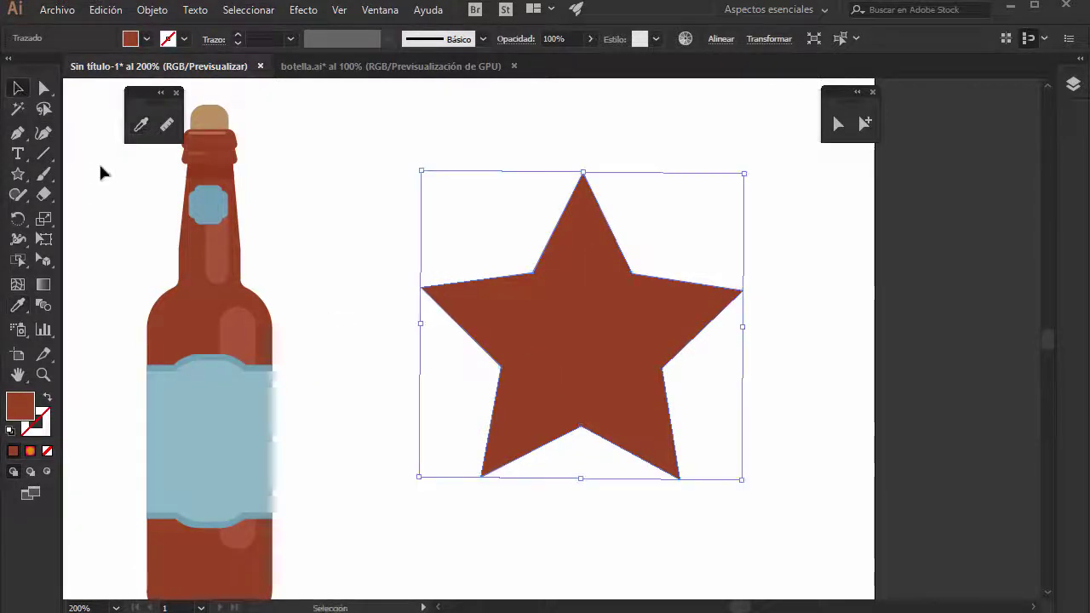
Remove the star's fill and give it a black 9 px stroke.
click(47, 452)
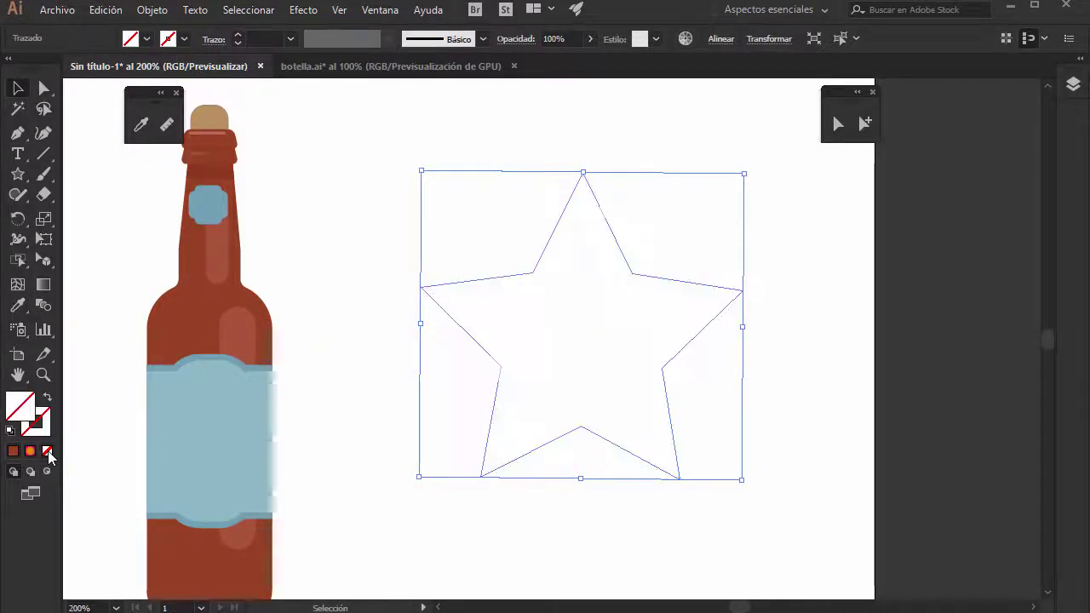
click(12, 451)
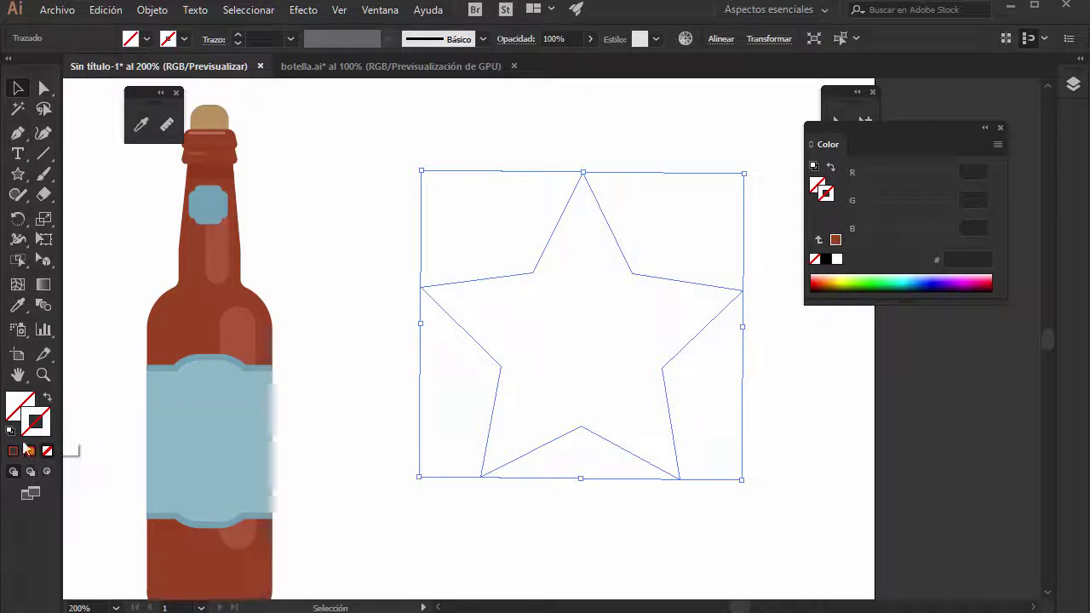
click(237, 35)
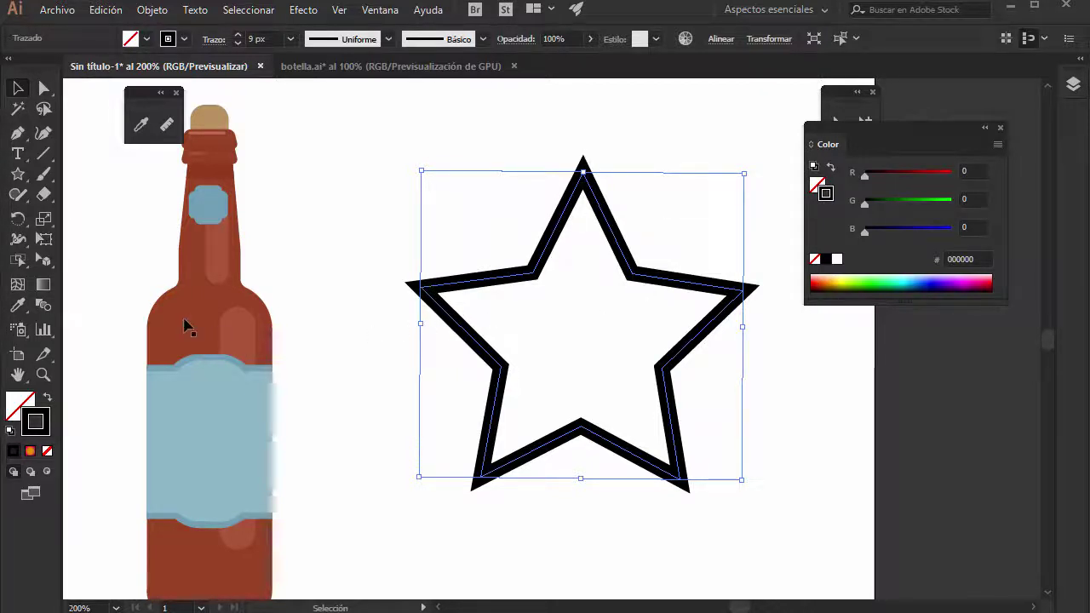
Open Eyedropper options, toggle Grosor off and back on, and cancel without changes.
click(141, 128)
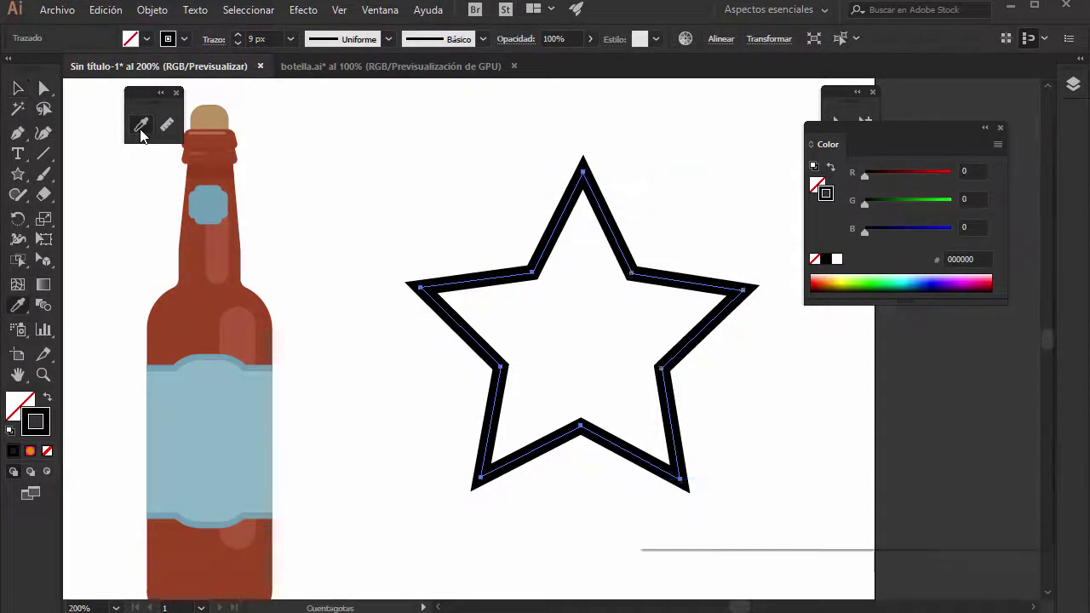
double_click(141, 128)
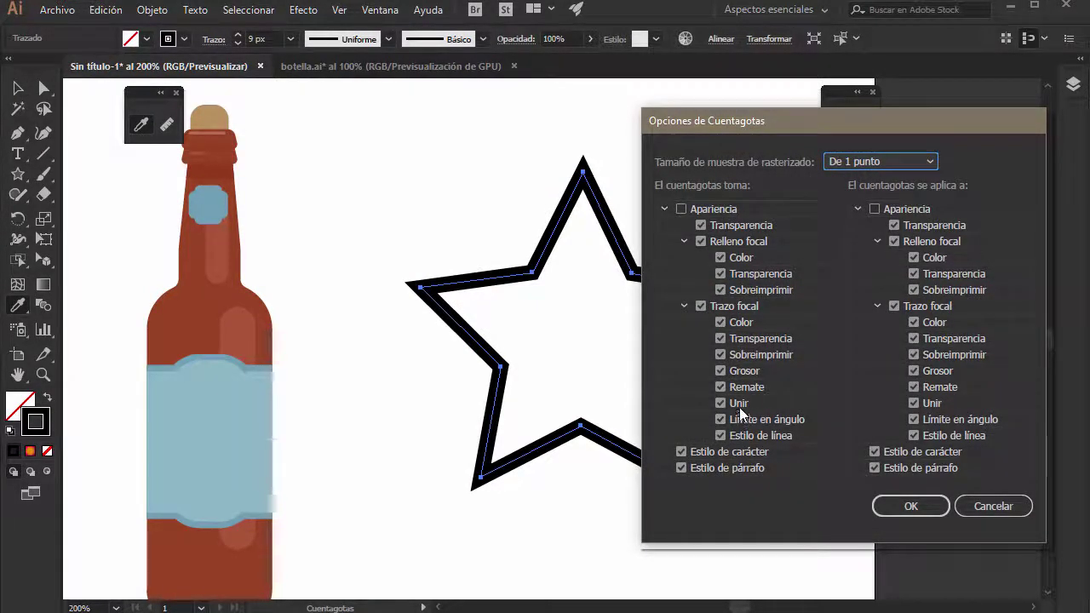
click(724, 371)
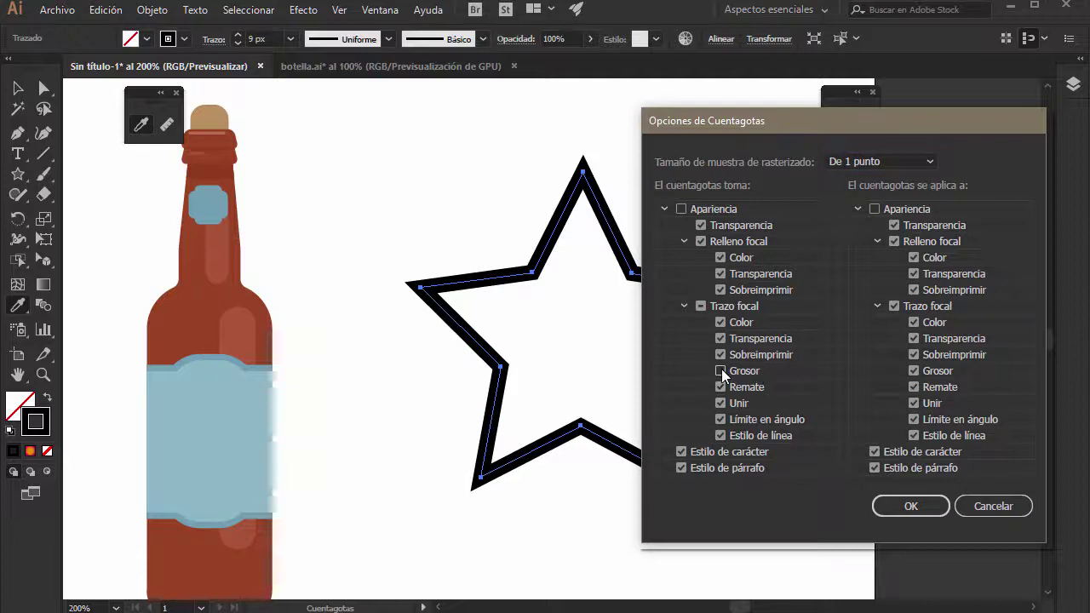
click(722, 371)
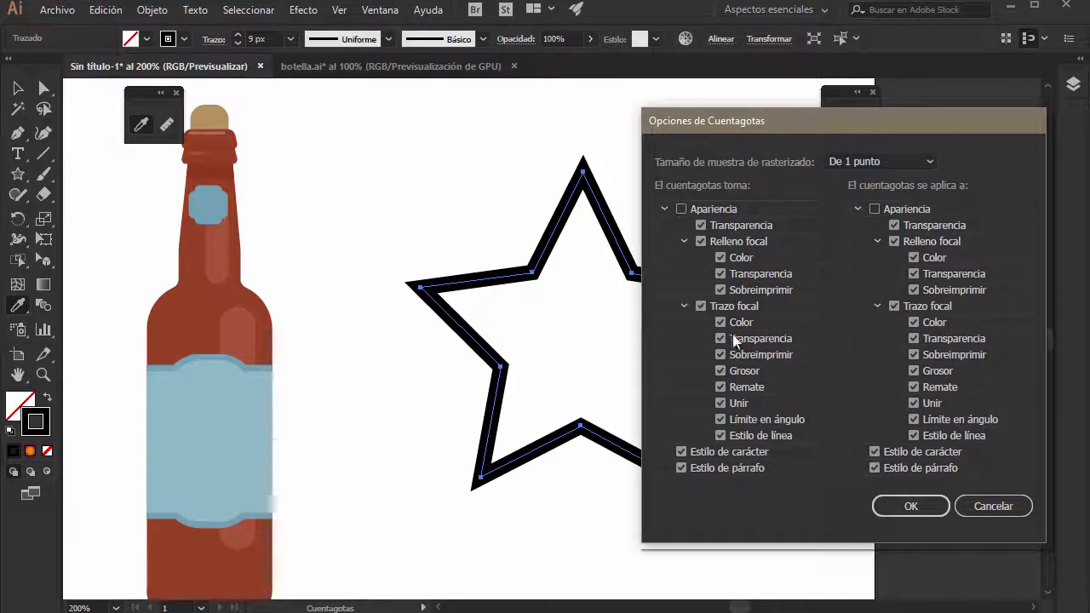
click(993, 506)
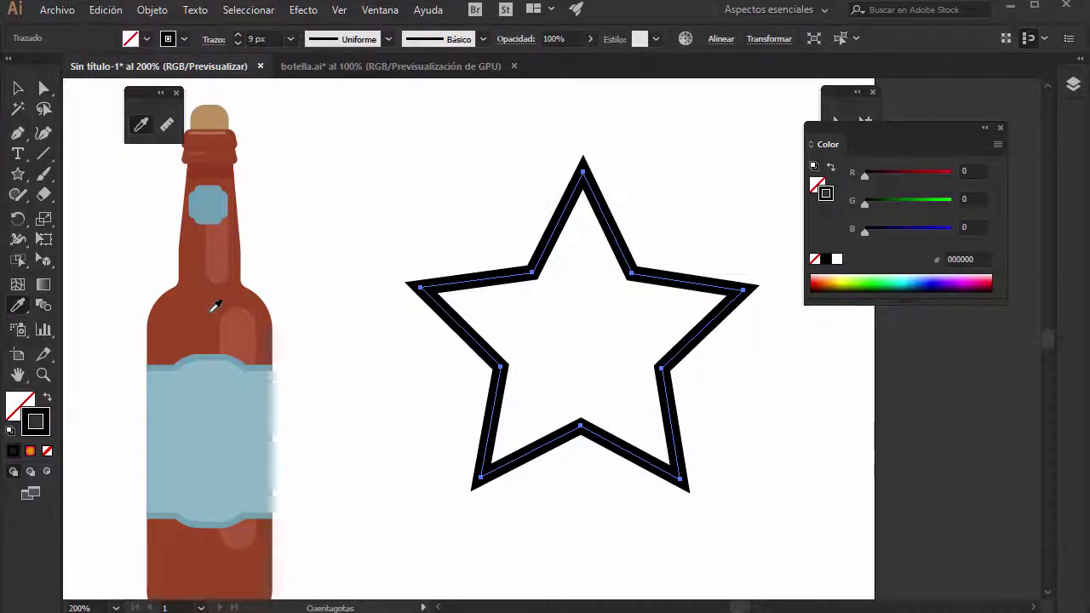
Direct-select the bottle cap and give it a black 1 px stroke.
key(a)
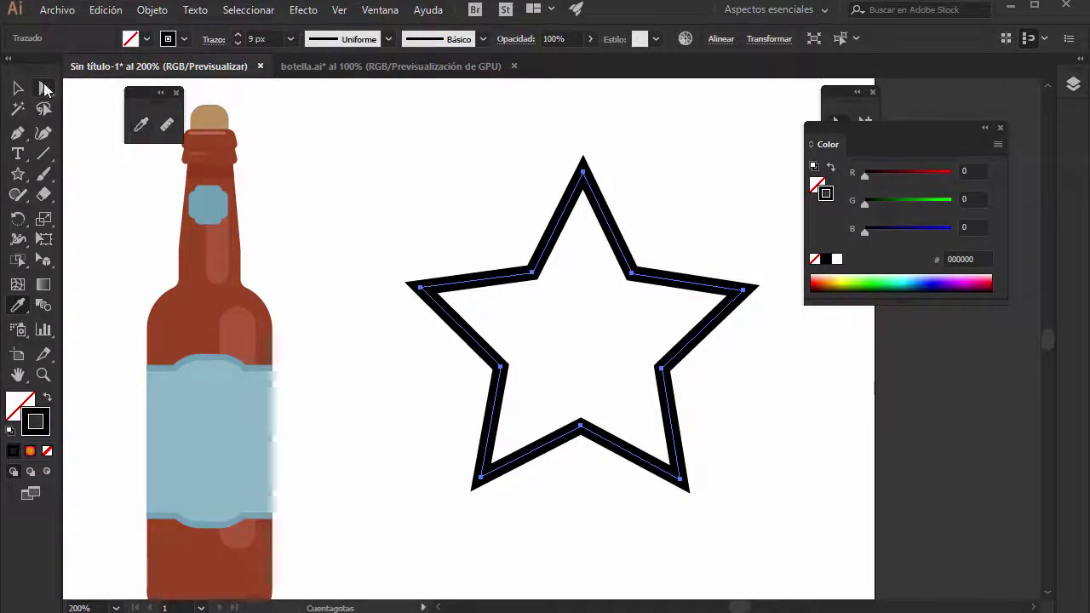
click(217, 125)
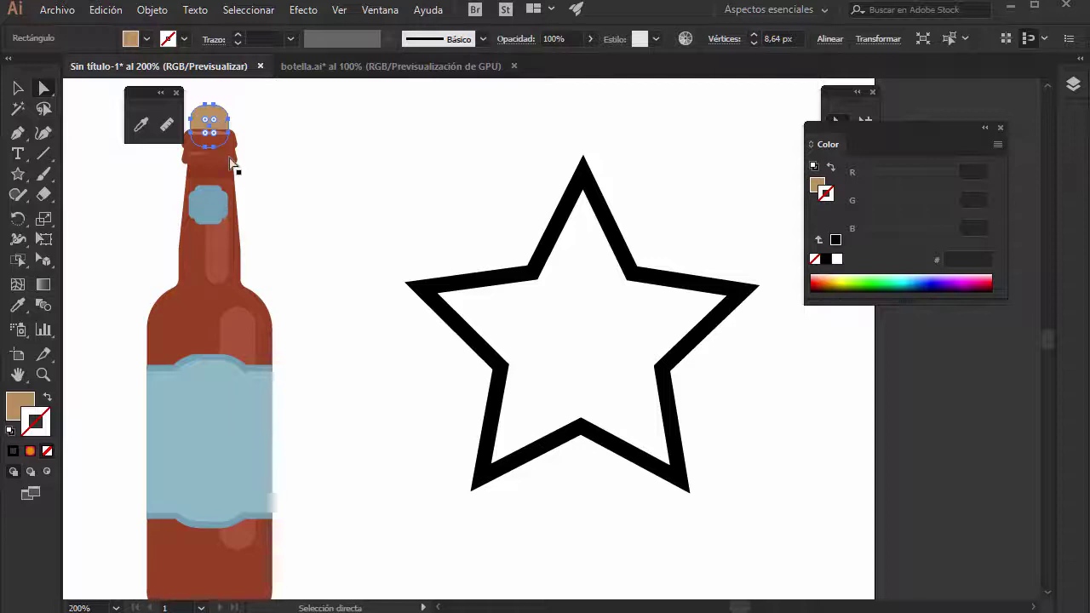
click(237, 35)
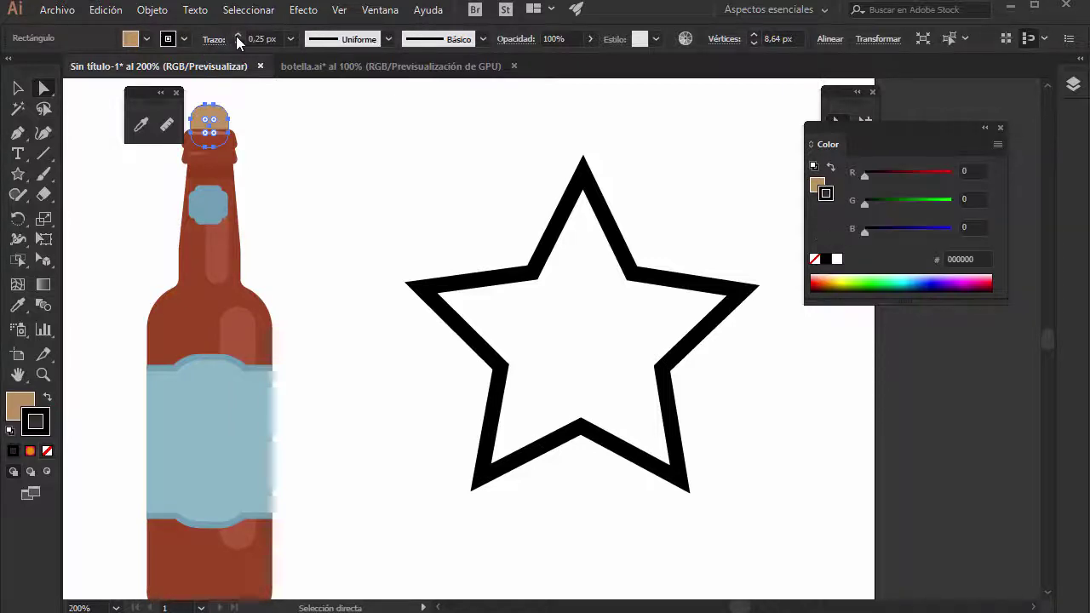
click(239, 35)
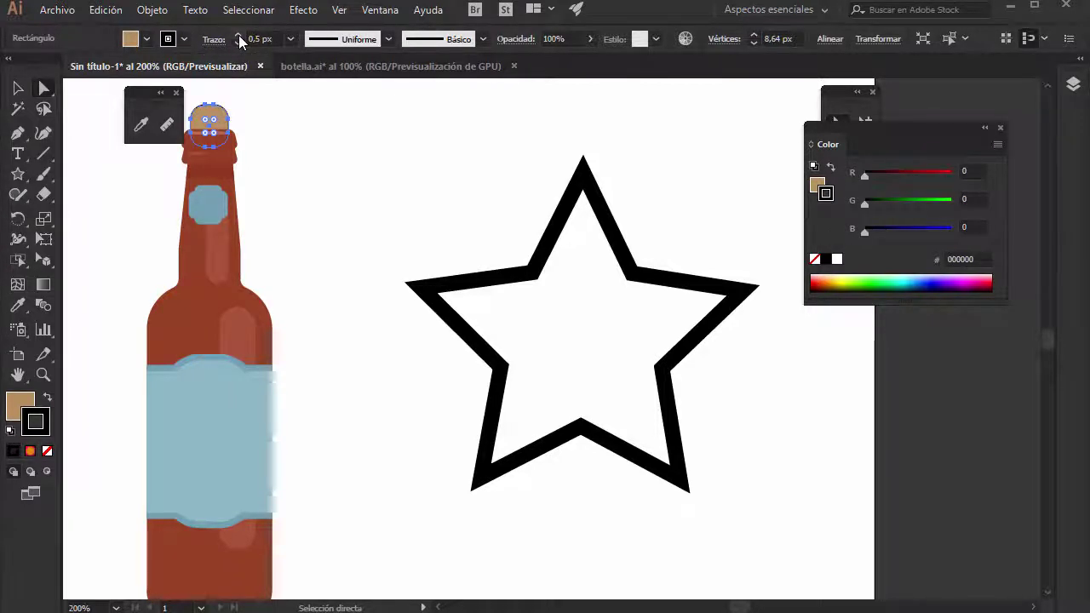
click(238, 35)
Apply a Sombra paralela to the cap: Multiplicar, 90%, 12 px offsets, 5 px blur.
click(303, 10)
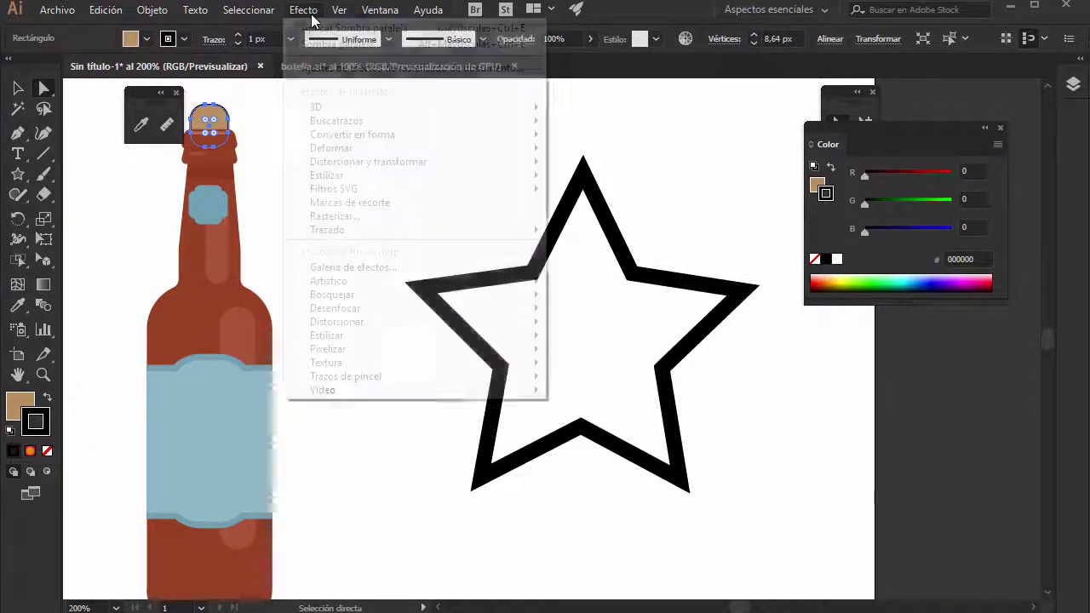
mouse_move(366, 161)
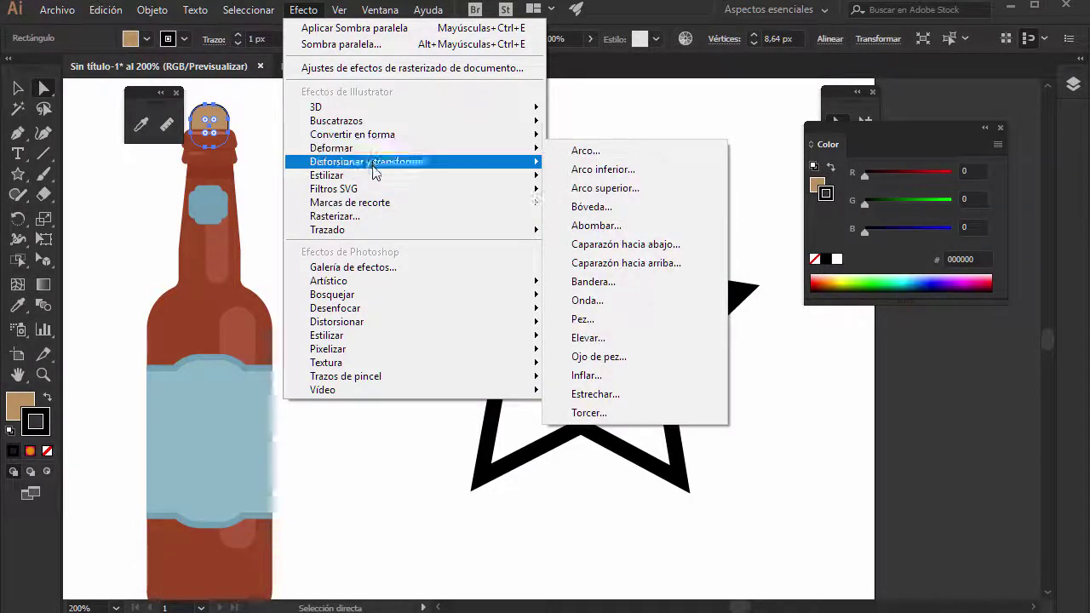
mouse_move(327, 176)
click(649, 272)
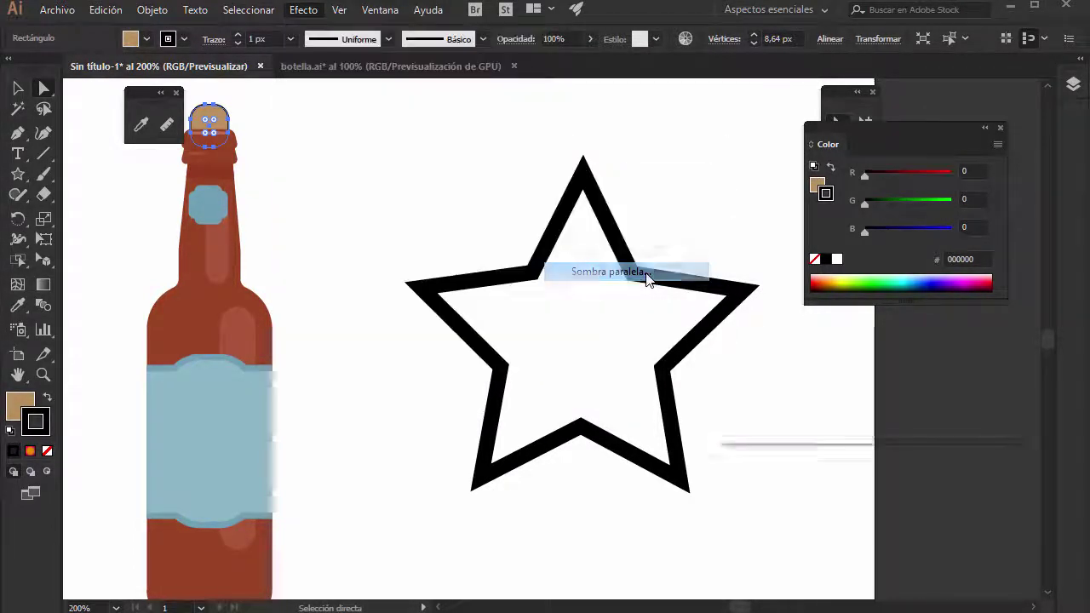
drag(822, 189, 560, 165)
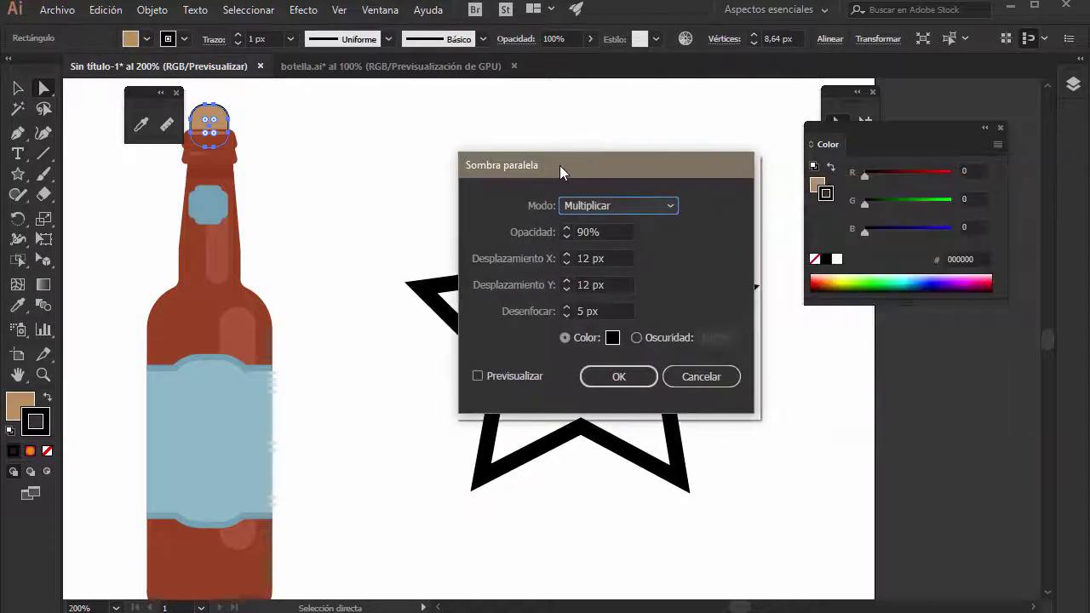
click(477, 376)
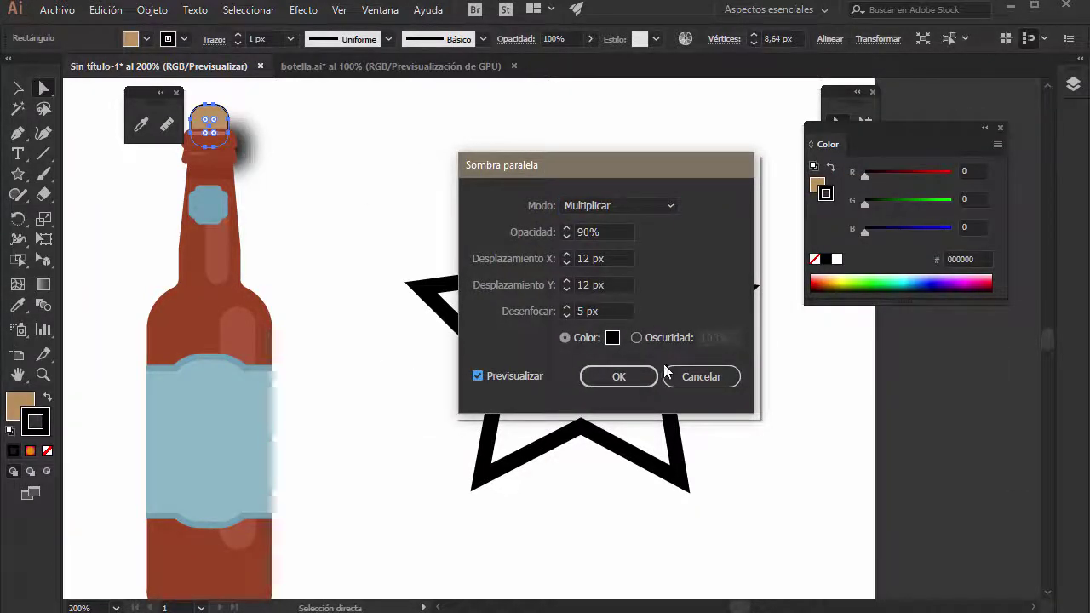
click(618, 374)
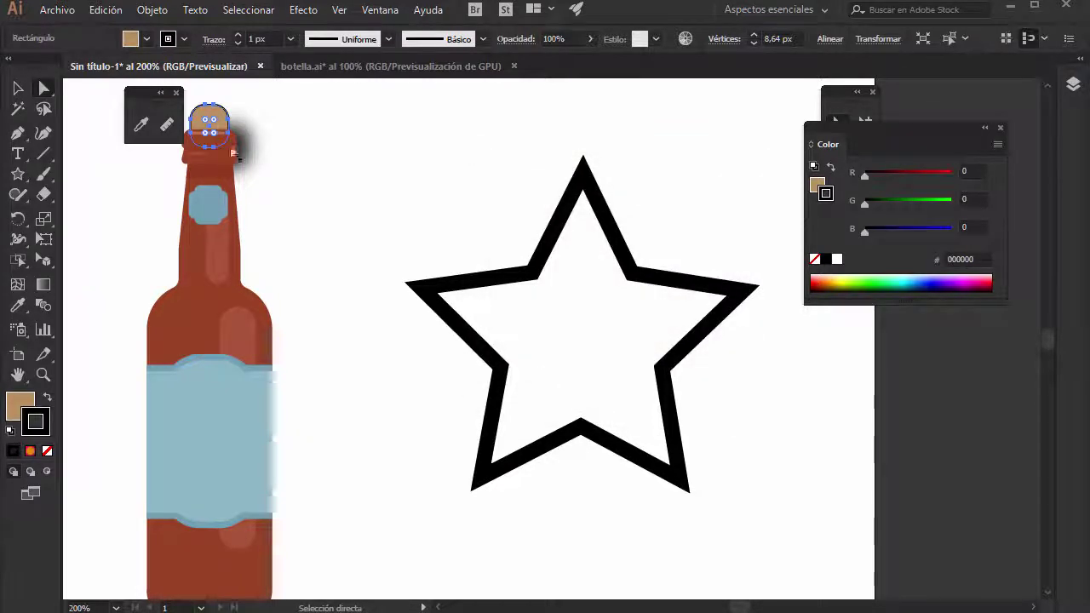
click(309, 163)
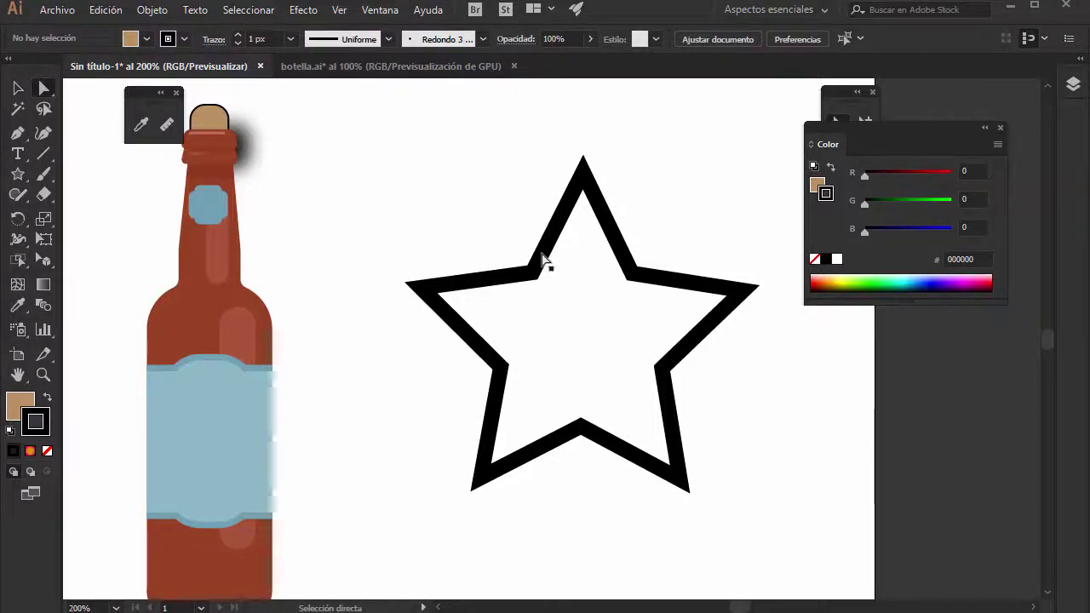
Select the star and eyedropper the cap's tan fill and 1 px black stroke onto it.
click(545, 263)
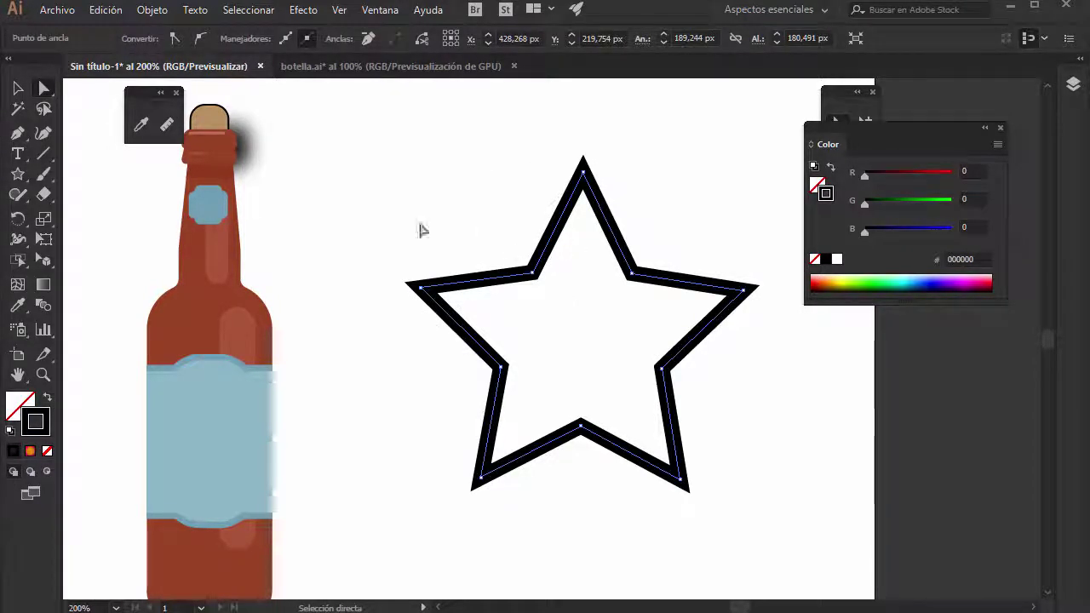
click(142, 126)
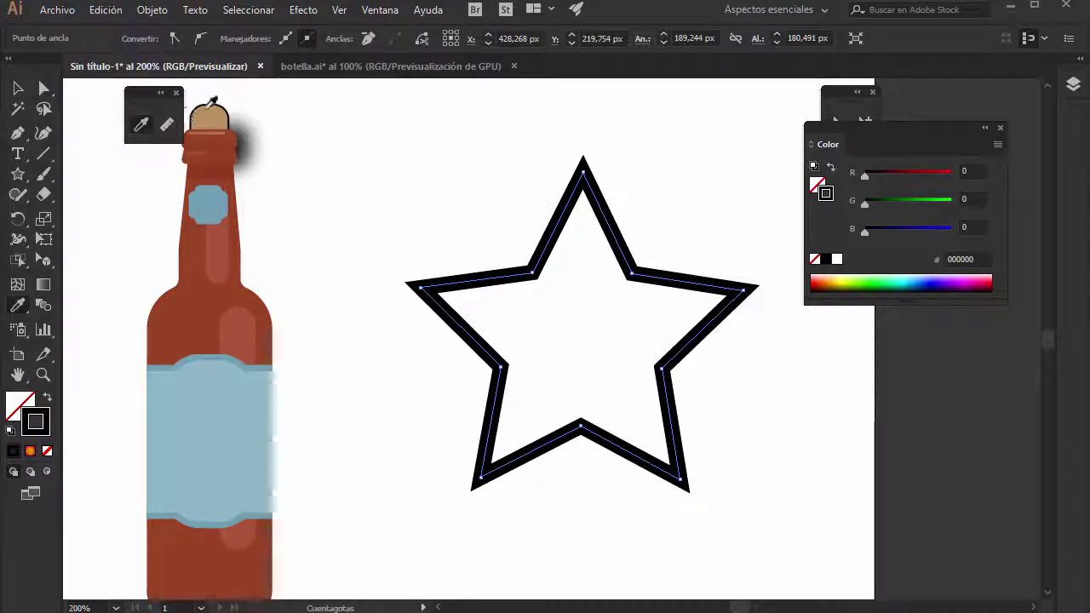
click(209, 109)
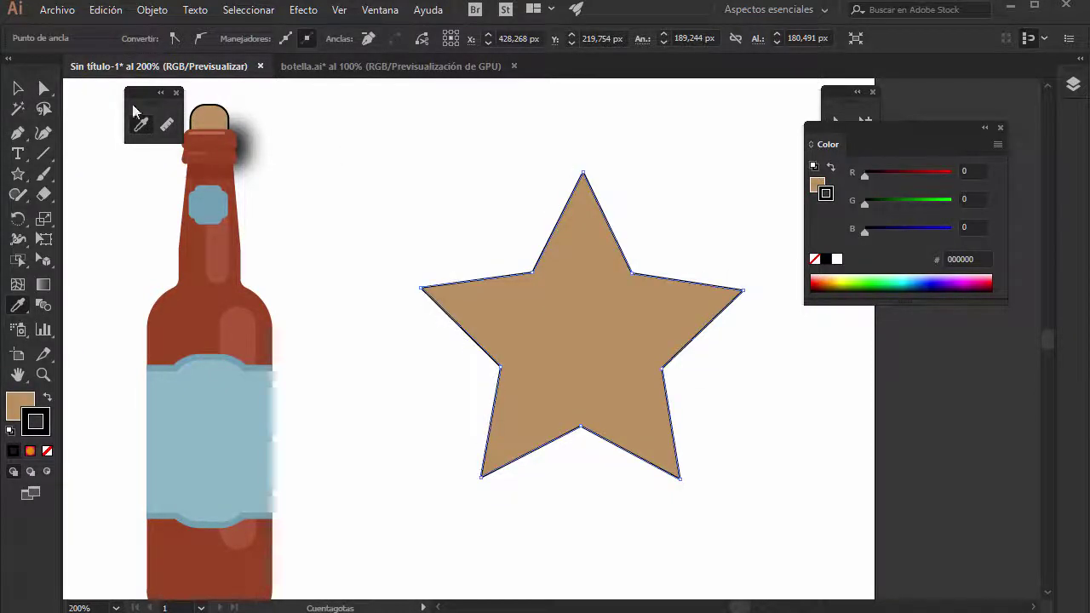
Drag the star up and to the left with the Selection tool.
click(17, 88)
click(391, 339)
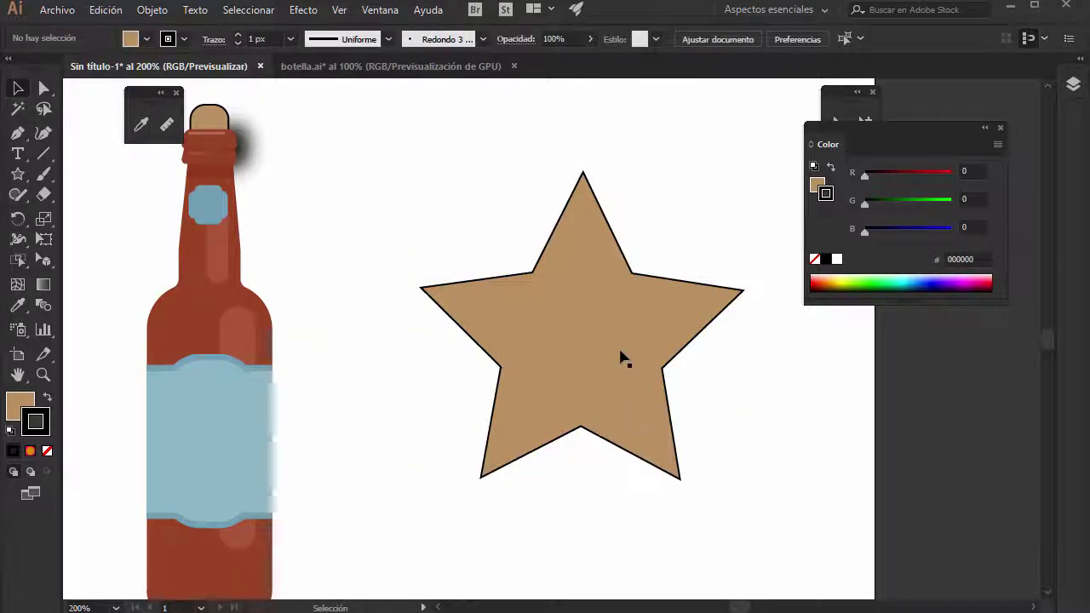
mouse_move(621, 358)
mouse_down()
mouse_move(552, 282)
mouse_move(542, 300)
mouse_up()
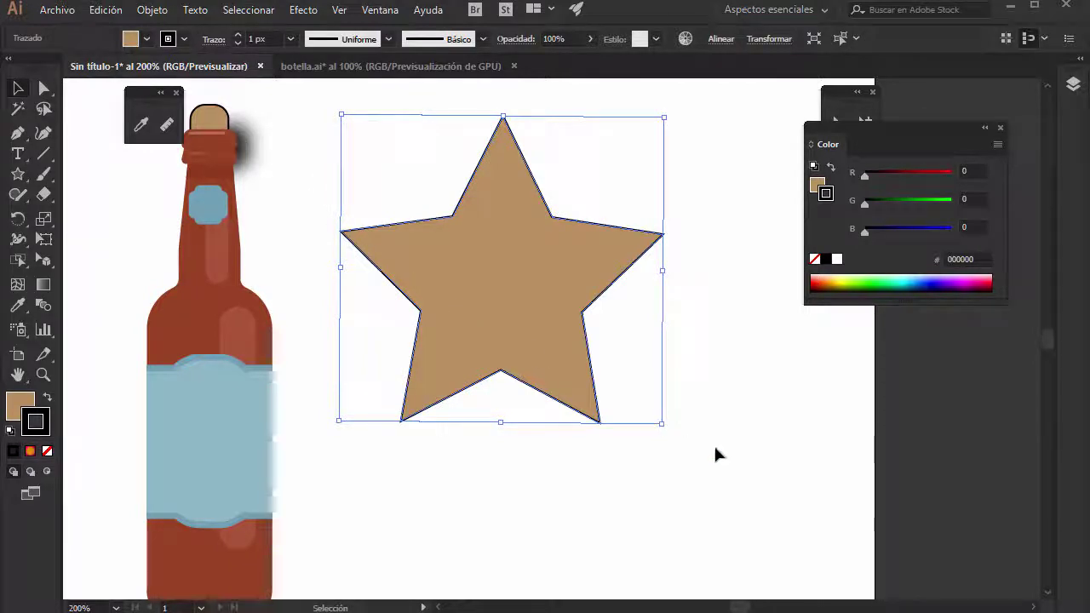
click(772, 482)
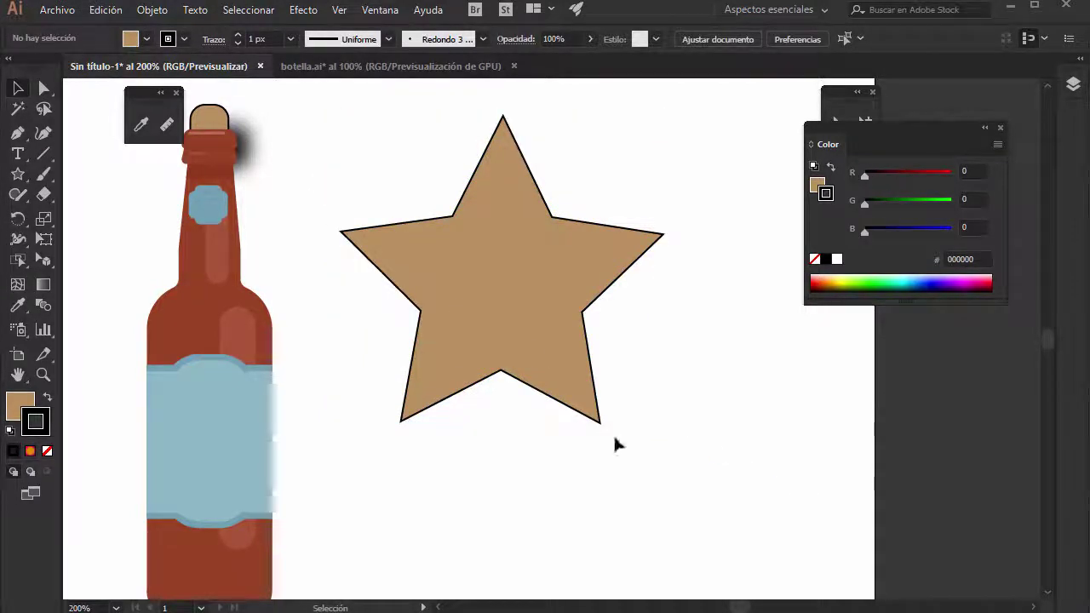
double_click(141, 128)
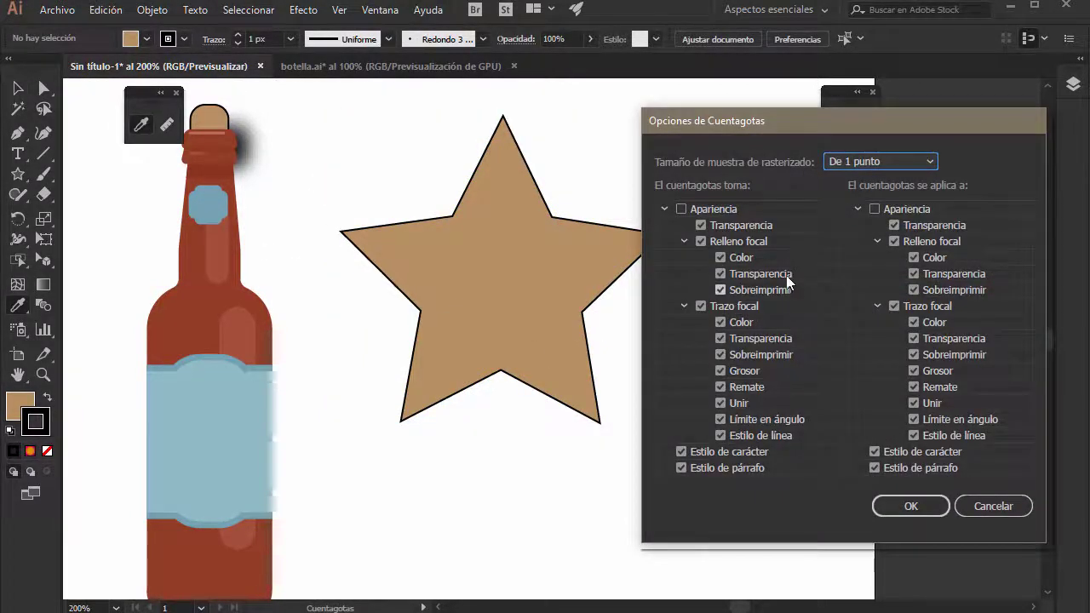
drag(767, 137, 555, 152)
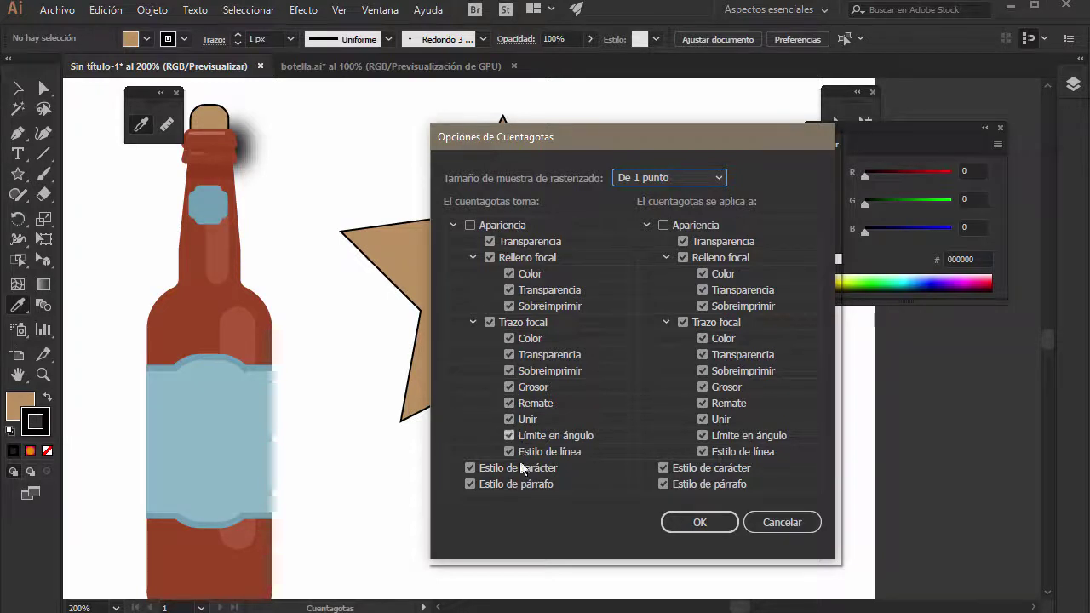
click(797, 524)
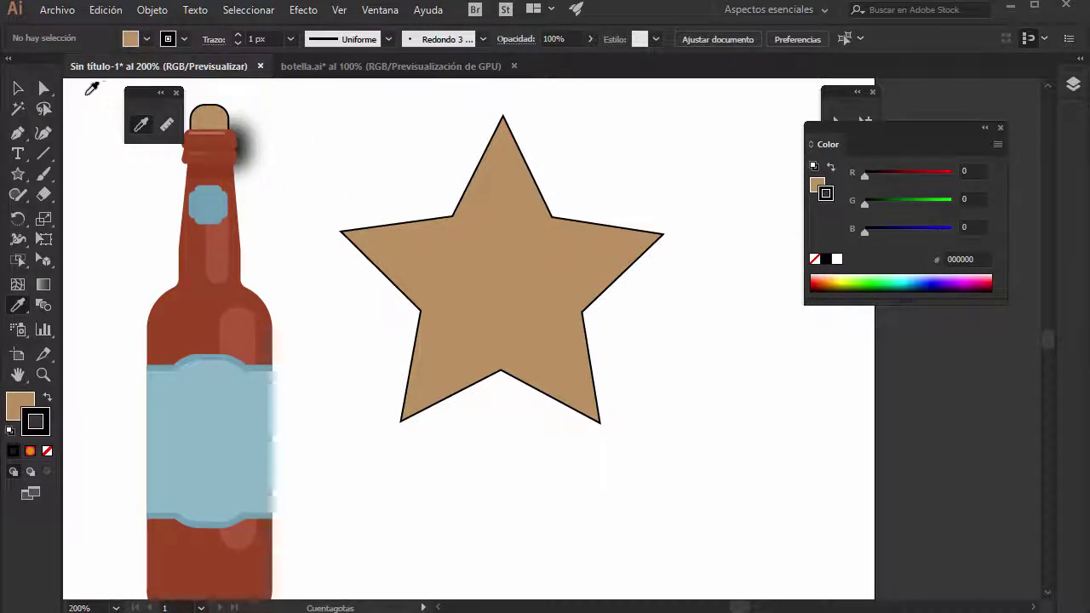
Marquee-select the star and eyedropper the bottle's reddish-brown and highlight colours onto it.
click(205, 310)
click(230, 423)
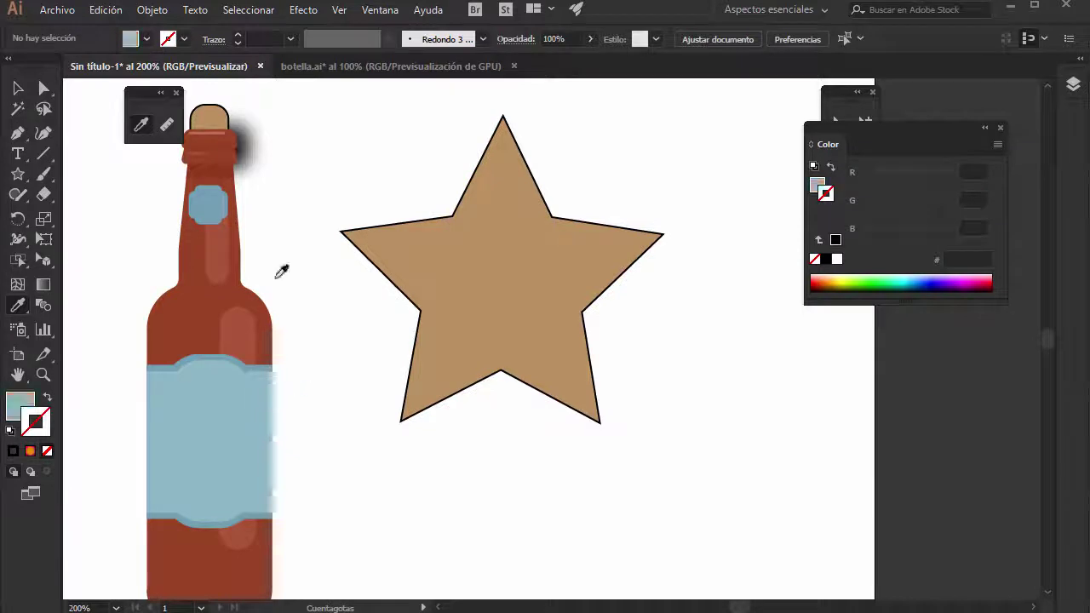
click(18, 88)
drag(305, 95, 696, 460)
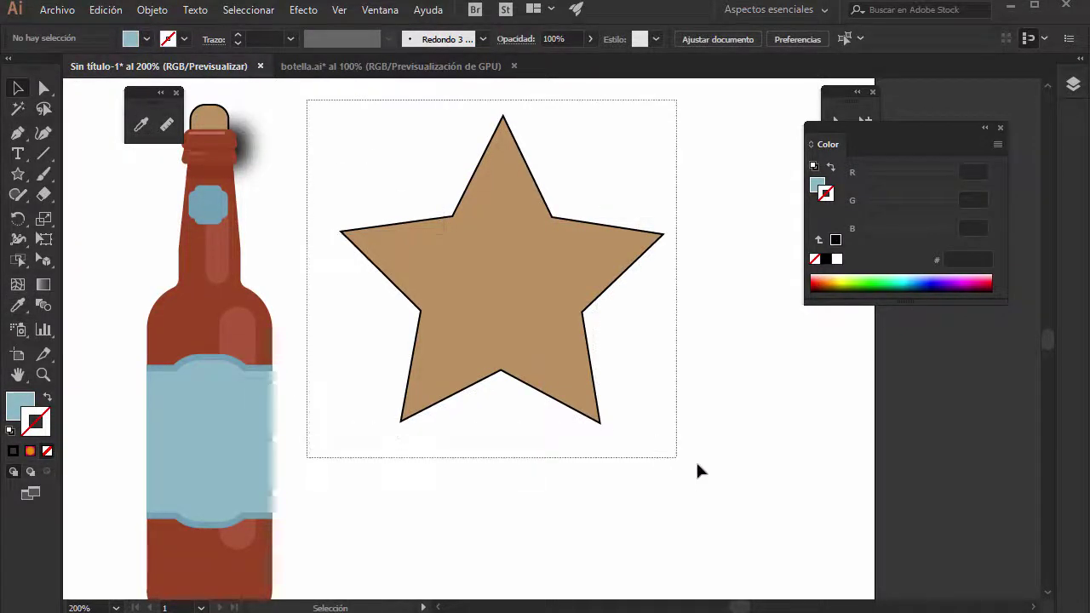
click(141, 124)
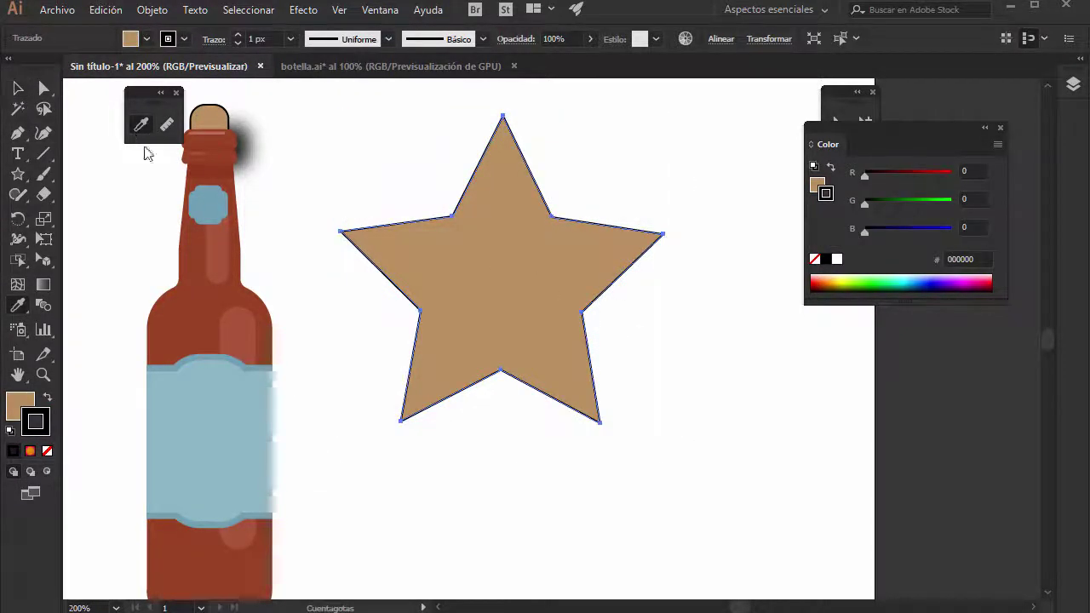
click(226, 451)
click(226, 536)
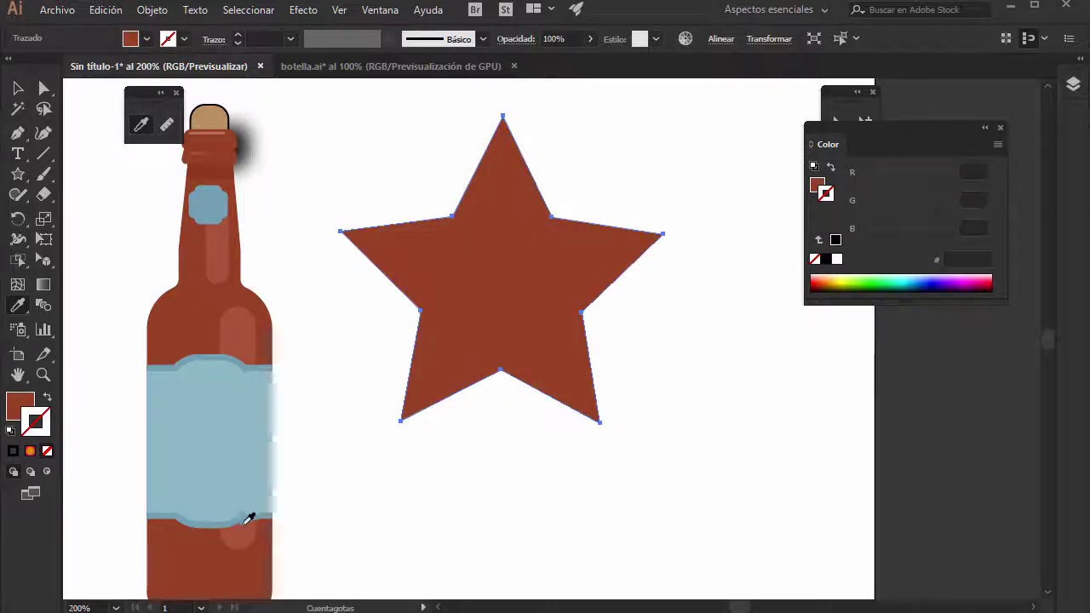
click(246, 531)
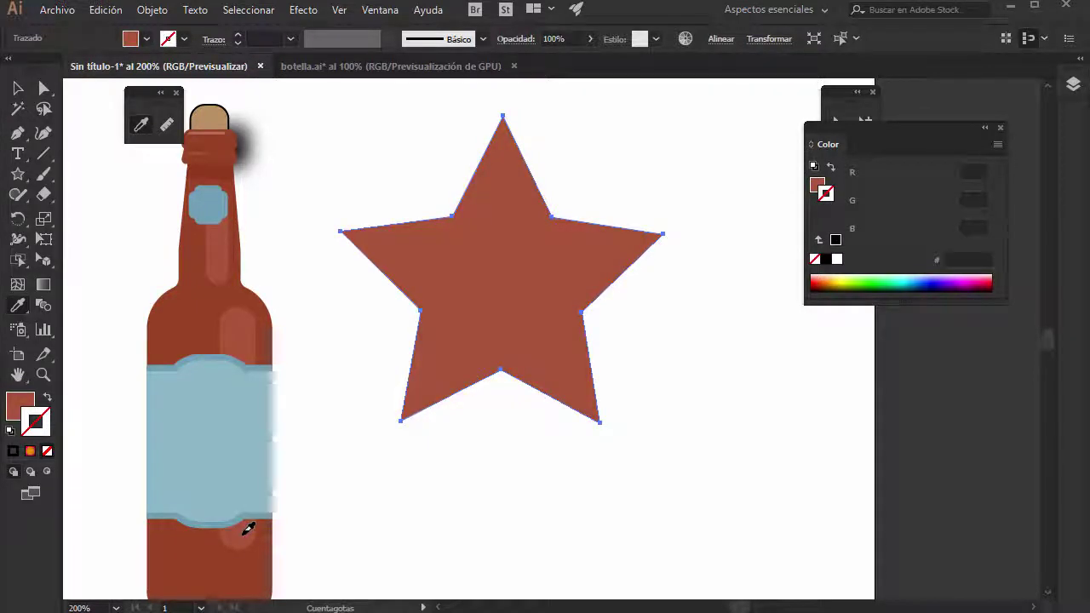
Check the Eyedropper sampling options and close them unchanged.
double_click(143, 124)
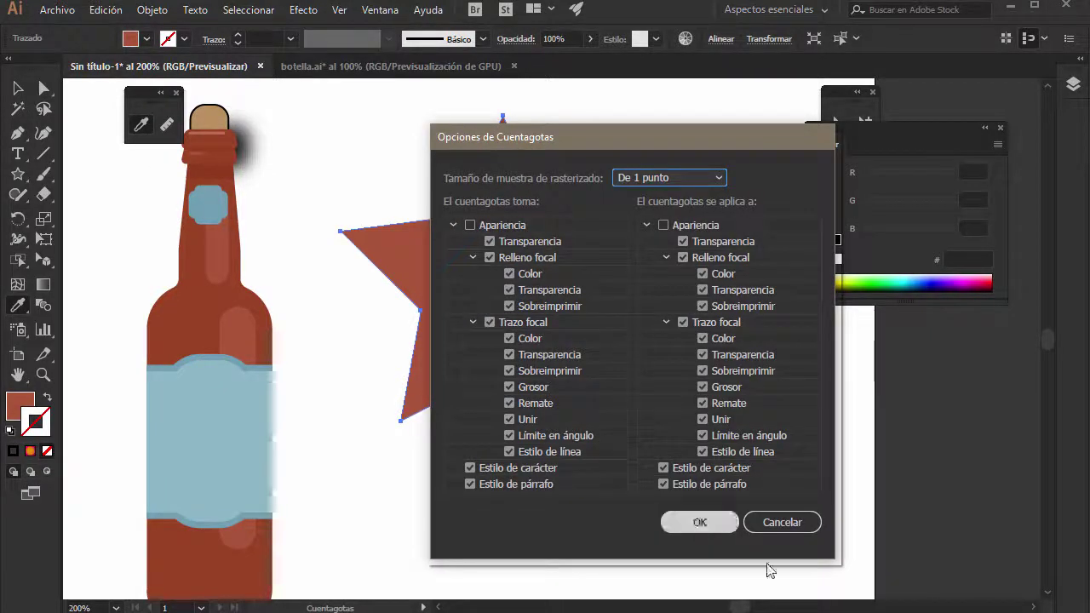
click(791, 523)
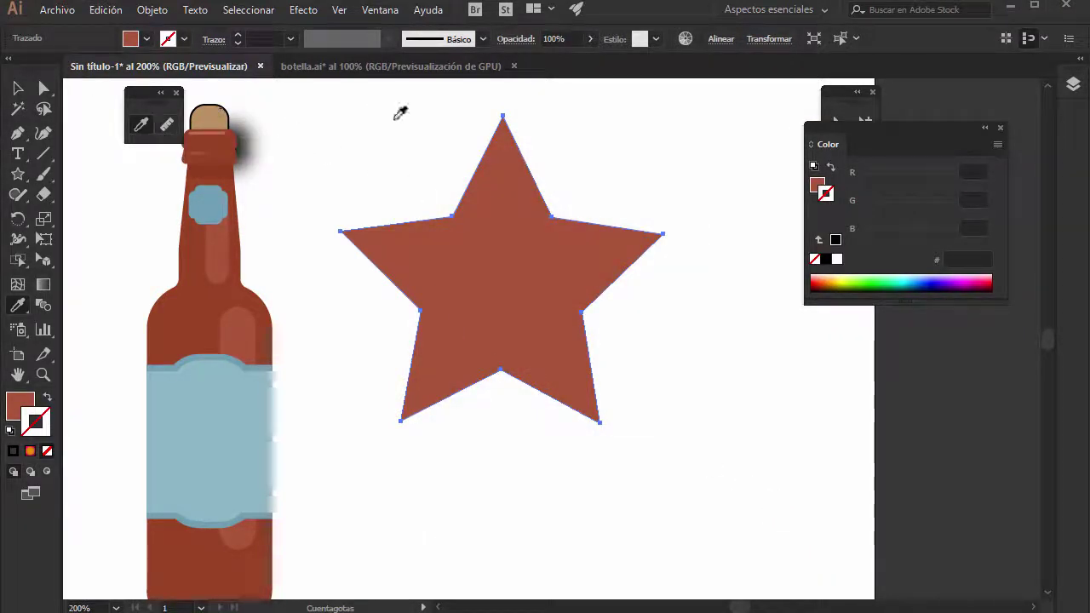
click(17, 88)
Delete the star, centre the bottle, and take a trial Measure tool reading across it.
key(Delete)
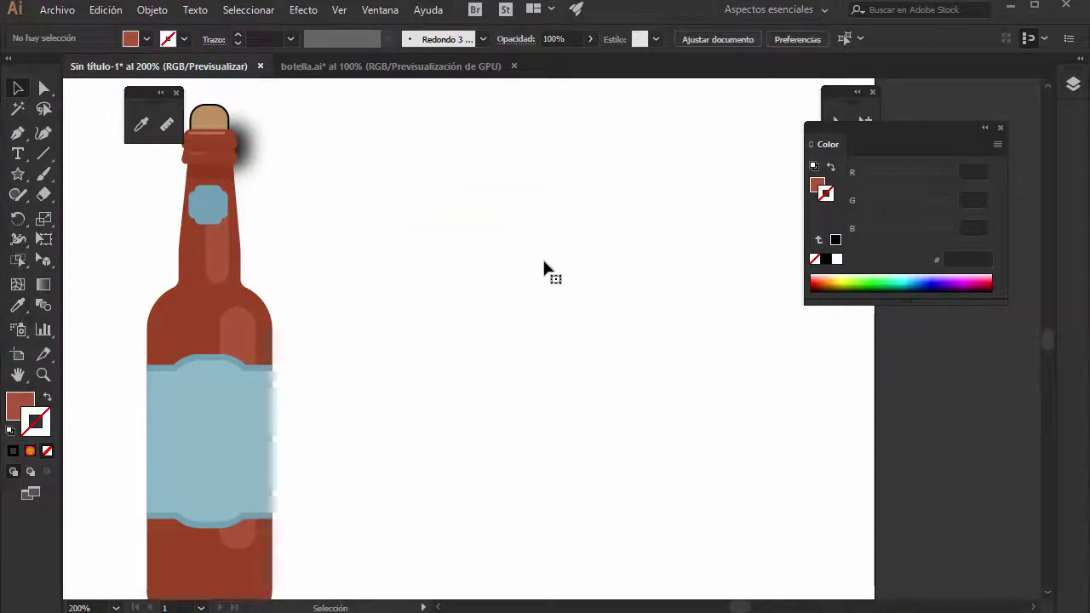
scroll(398, 295, down, 1)
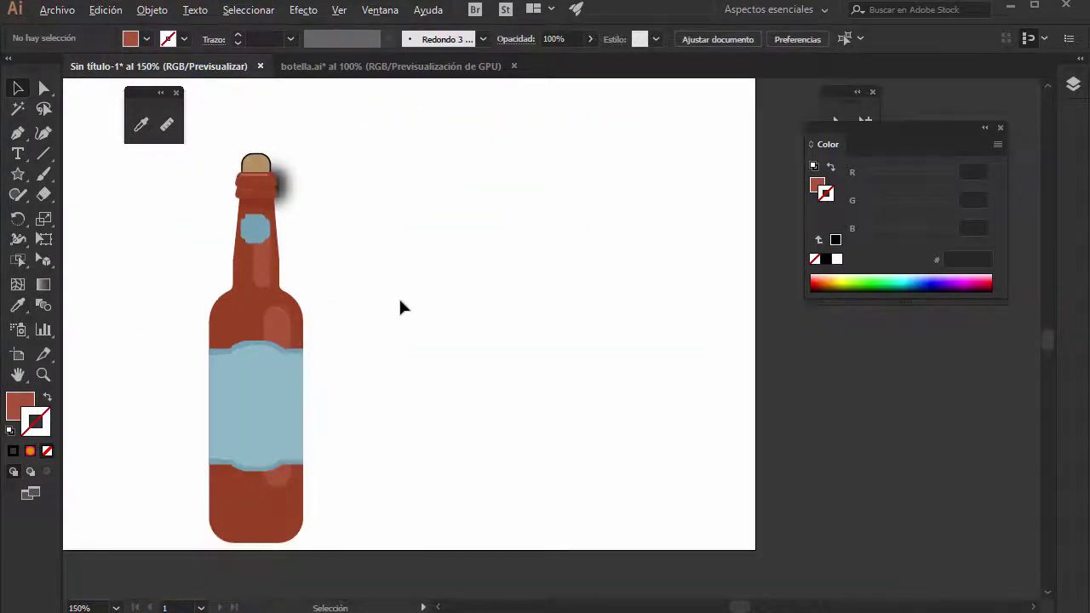
mouse_move(282, 311)
mouse_down()
mouse_move(397, 333)
mouse_move(468, 288)
mouse_up()
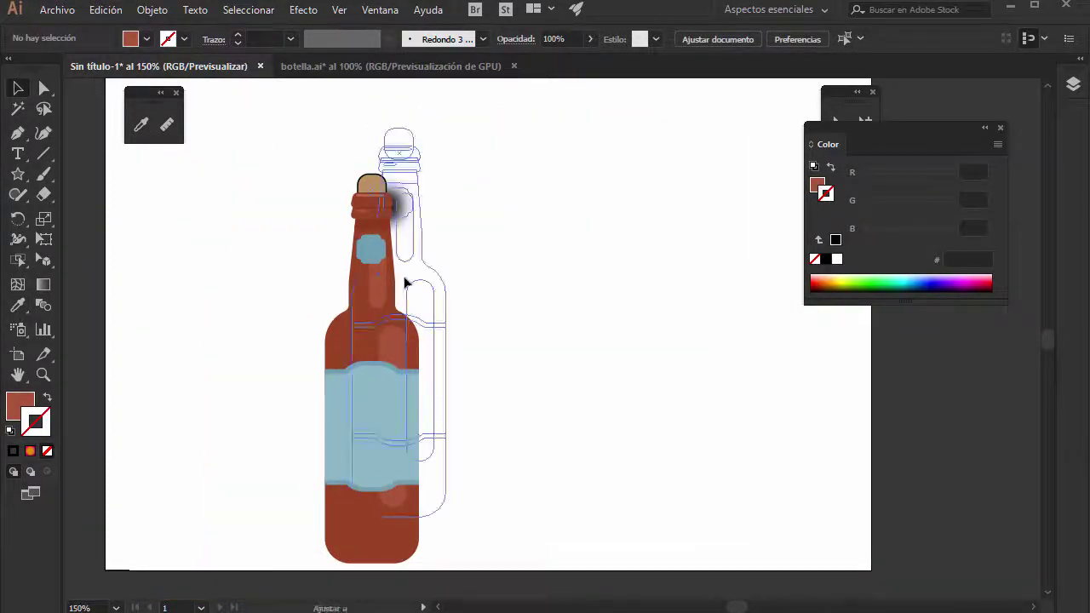
click(166, 128)
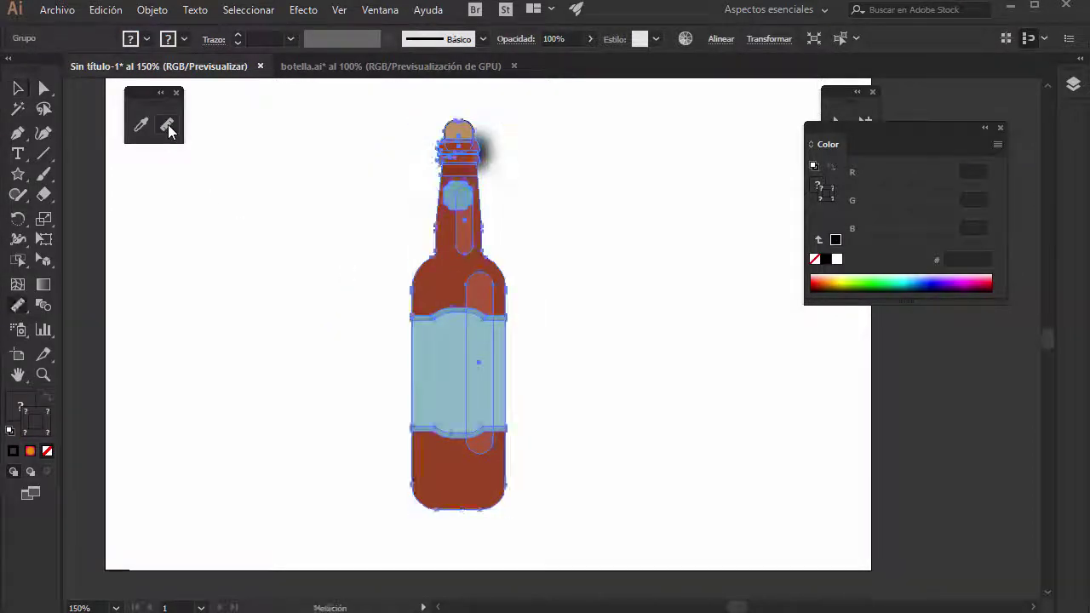
mouse_move(256, 132)
mouse_down()
mouse_move(545, 329)
mouse_move(684, 131)
mouse_move(733, 130)
mouse_up()
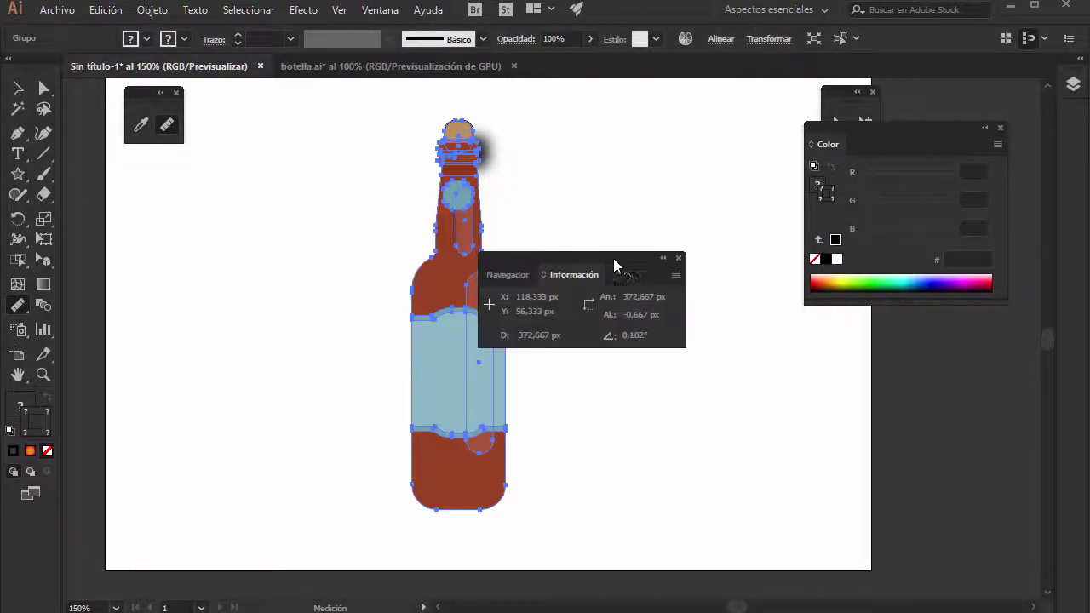
drag(613, 258, 742, 363)
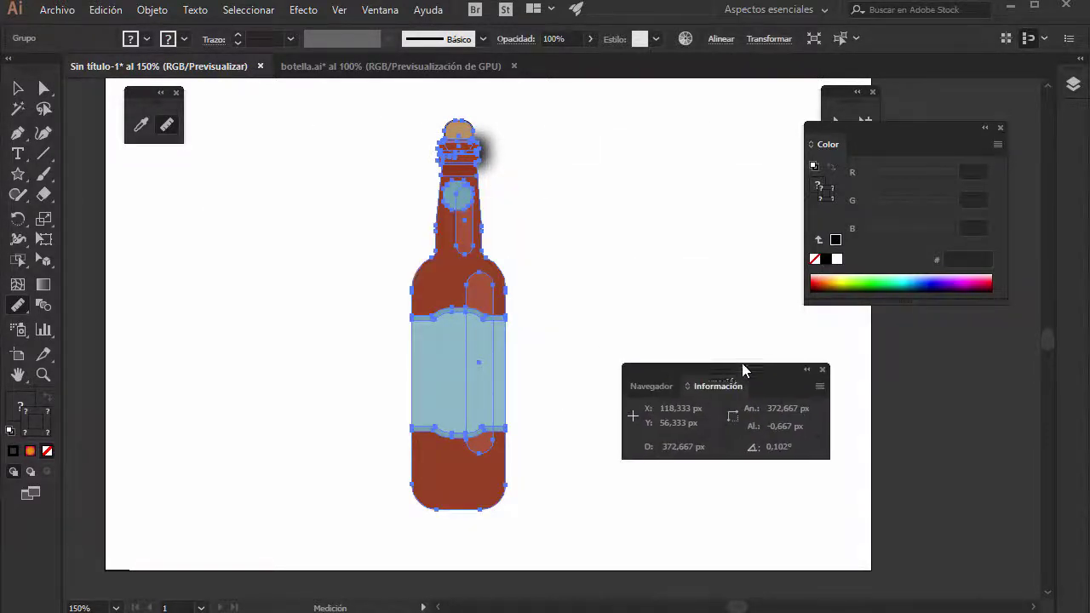
Close the Color panel and measure the bottle from cap to base: 304.715 px tall.
click(1000, 128)
click(873, 91)
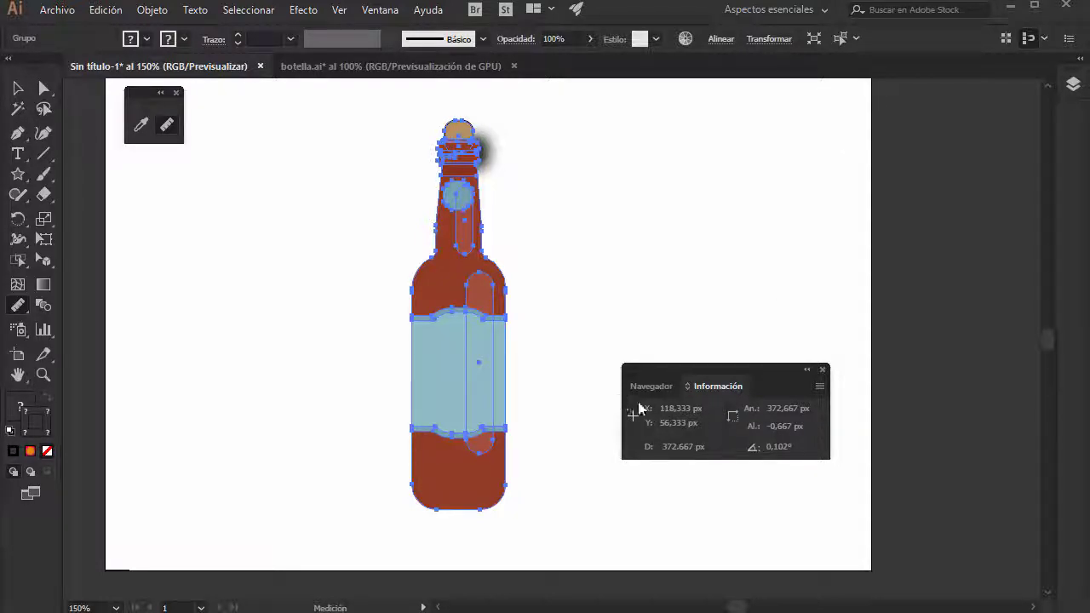
mouse_move(727, 369)
mouse_down()
mouse_move(809, 178)
mouse_move(735, 119)
mouse_up()
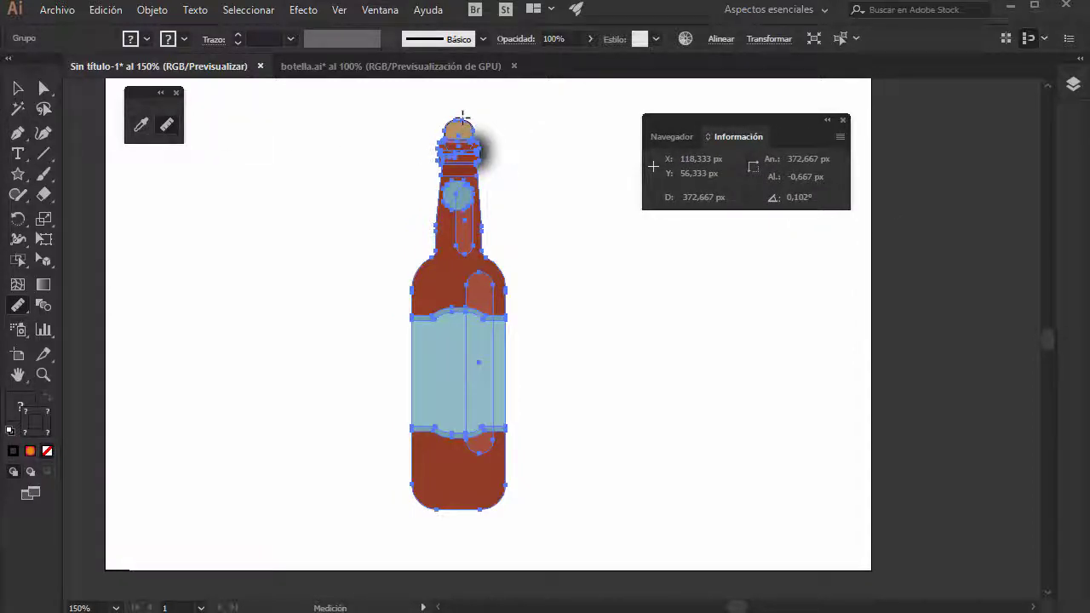
drag(461, 118, 460, 508)
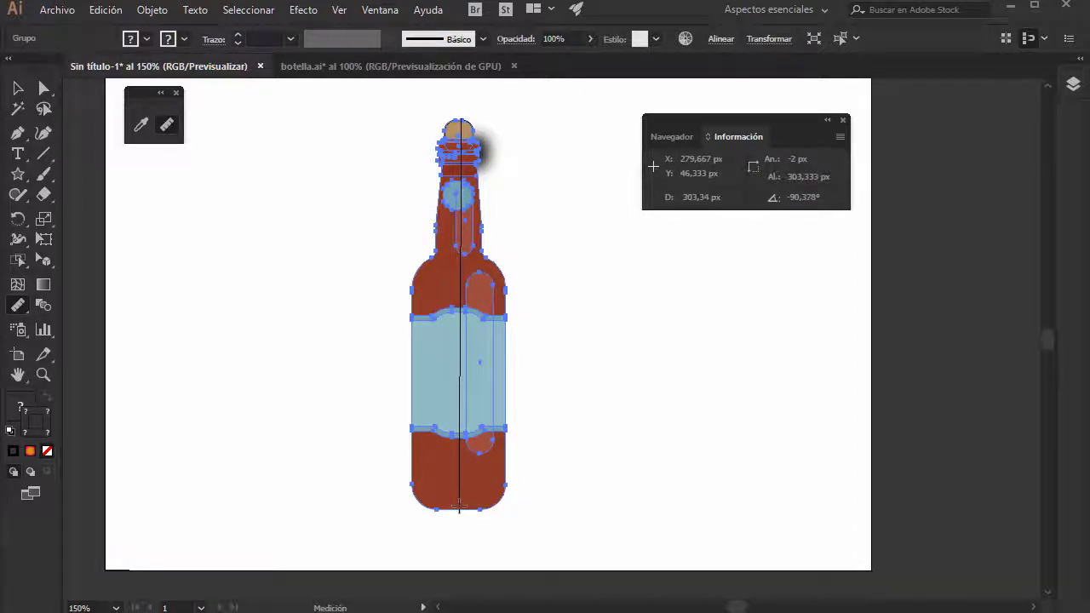
drag(459, 508, 458, 512)
Delete the bottle and show the rulers with Ctrl+R.
click(18, 88)
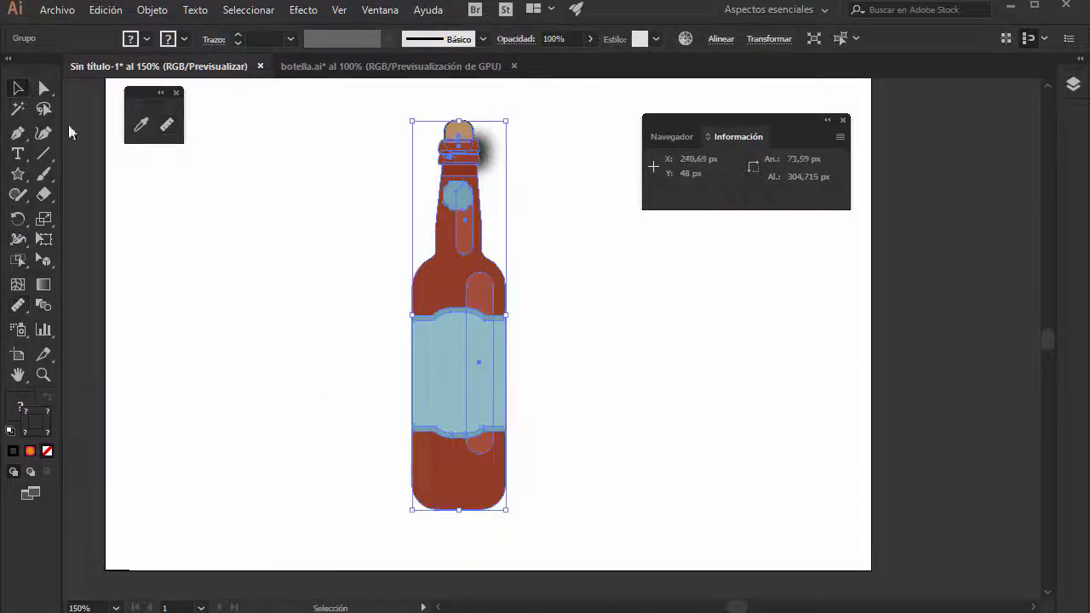
key(Delete)
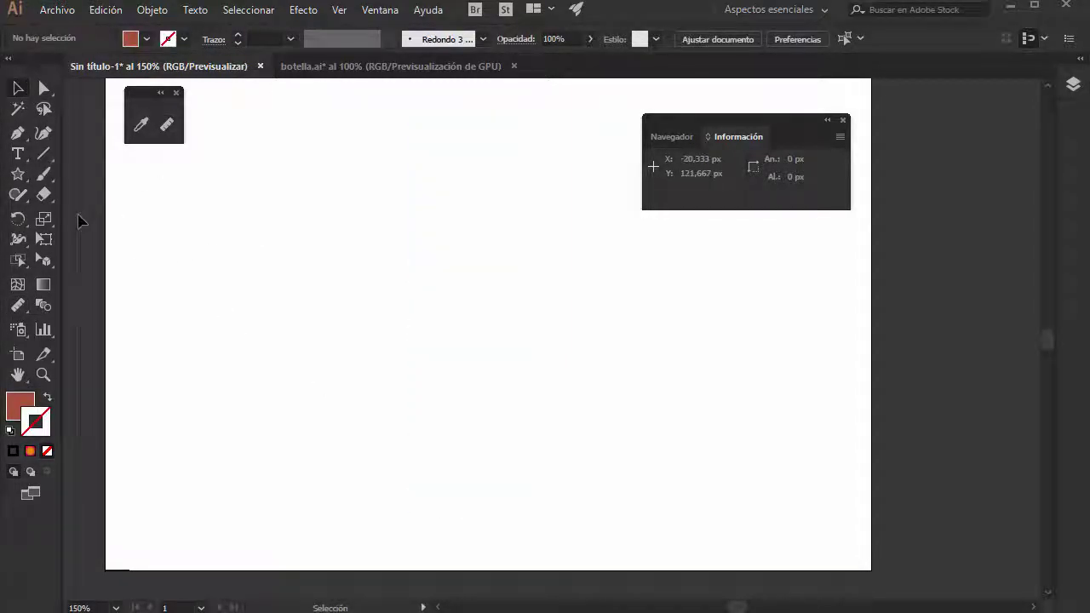
key(ctrl+r)
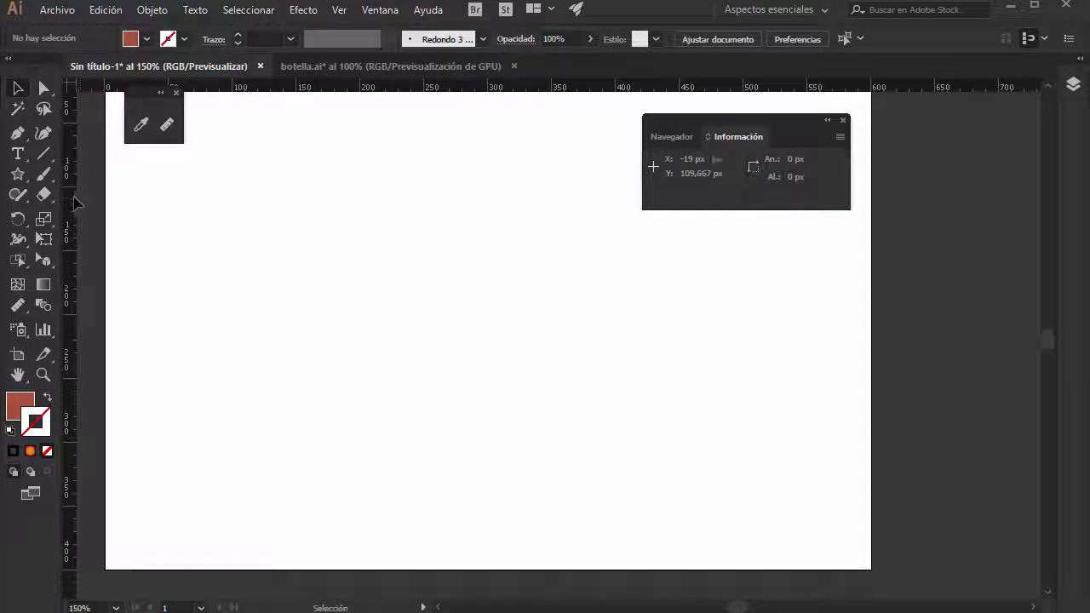
Drag three vertical and three horizontal guides from the rulers into a grid.
drag(71, 202, 441, 209)
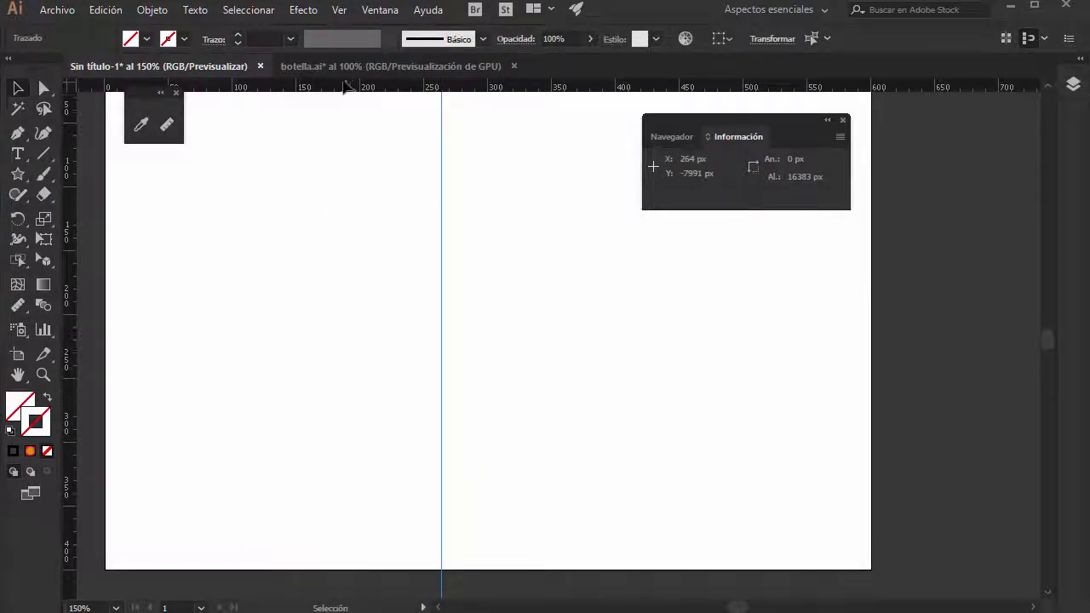
drag(346, 87, 336, 297)
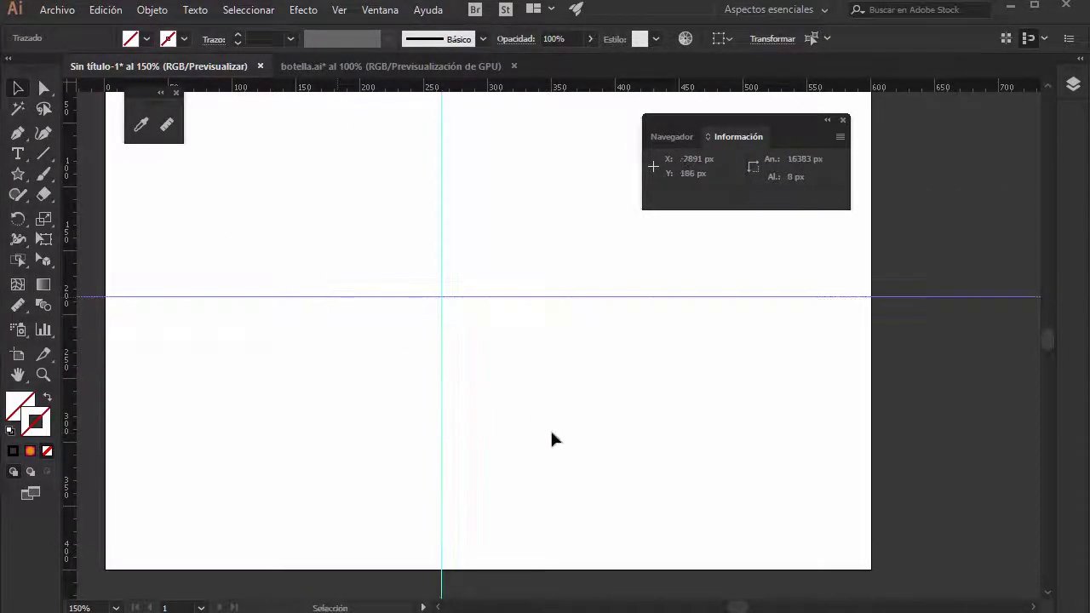
click(552, 433)
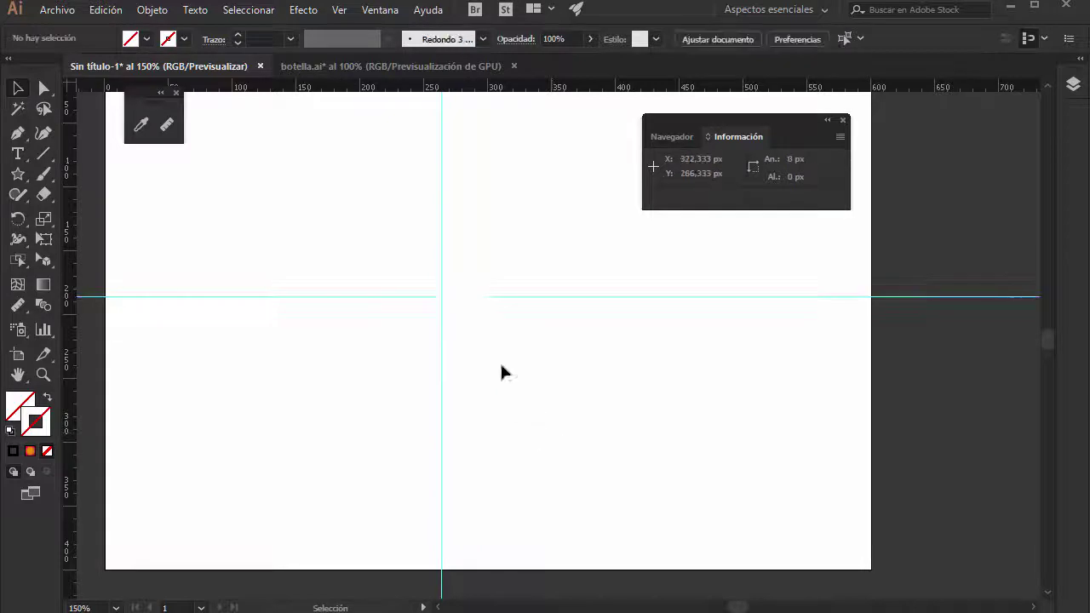
click(168, 128)
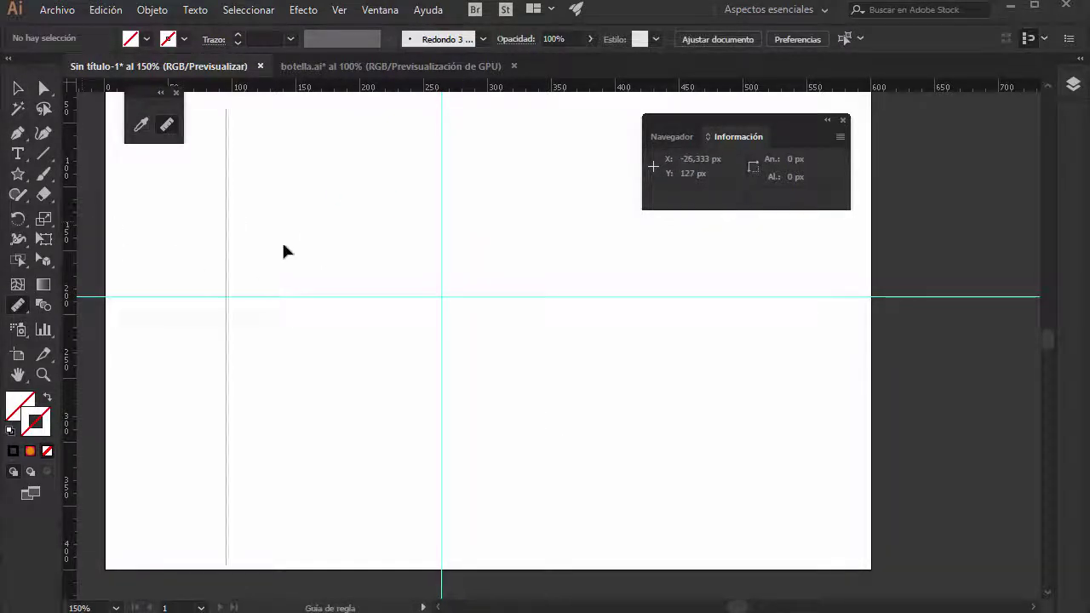
drag(283, 246, 284, 243)
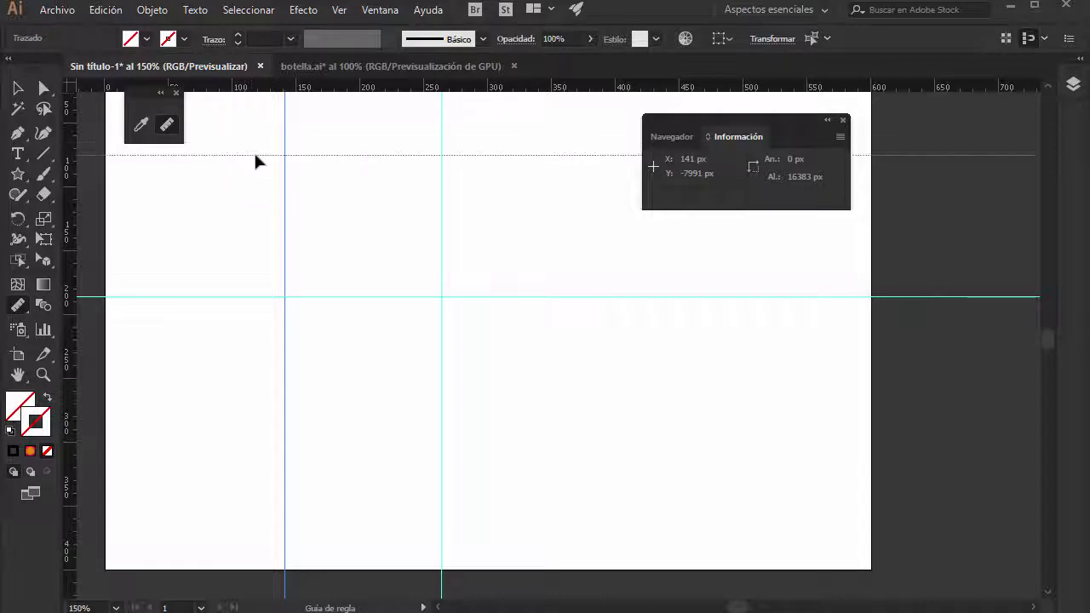
drag(254, 160, 254, 156)
drag(304, 87, 348, 474)
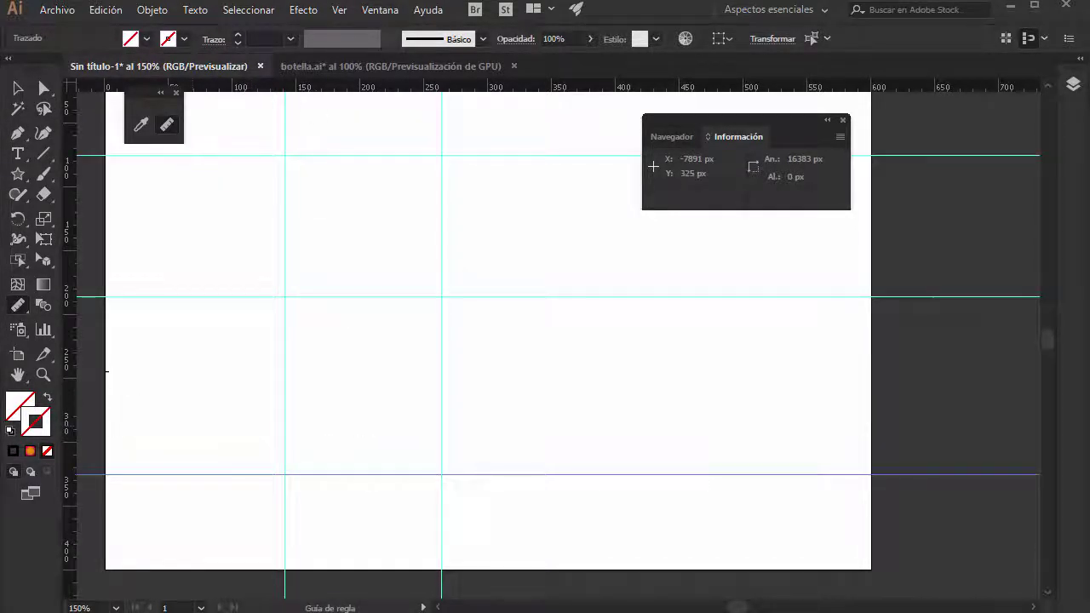
drag(85, 358, 687, 385)
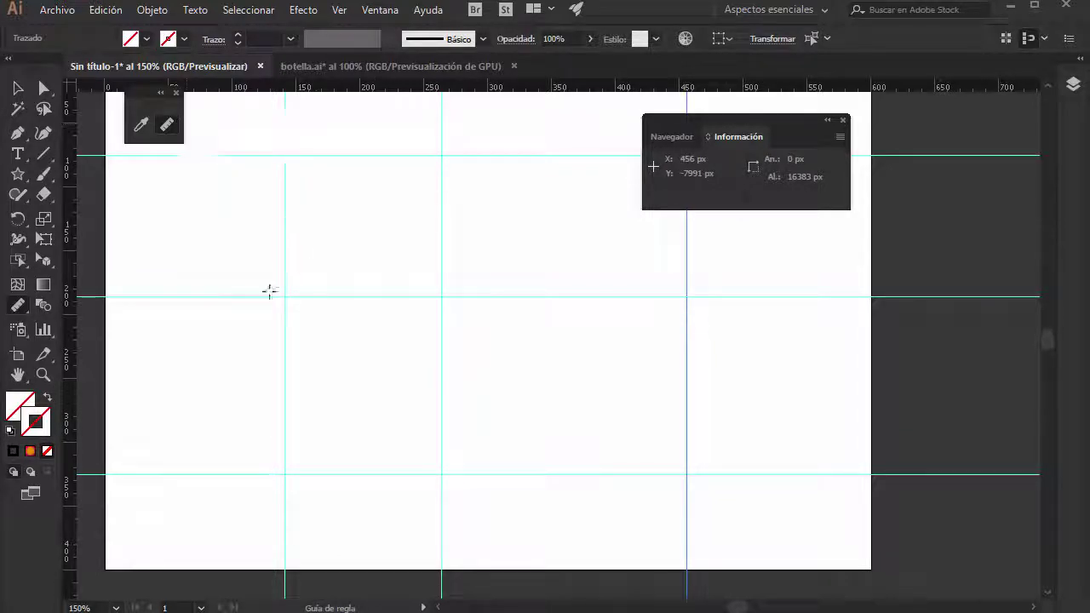
Measure along the middle guide between the left and right guides, about 316 px.
drag(284, 296, 687, 295)
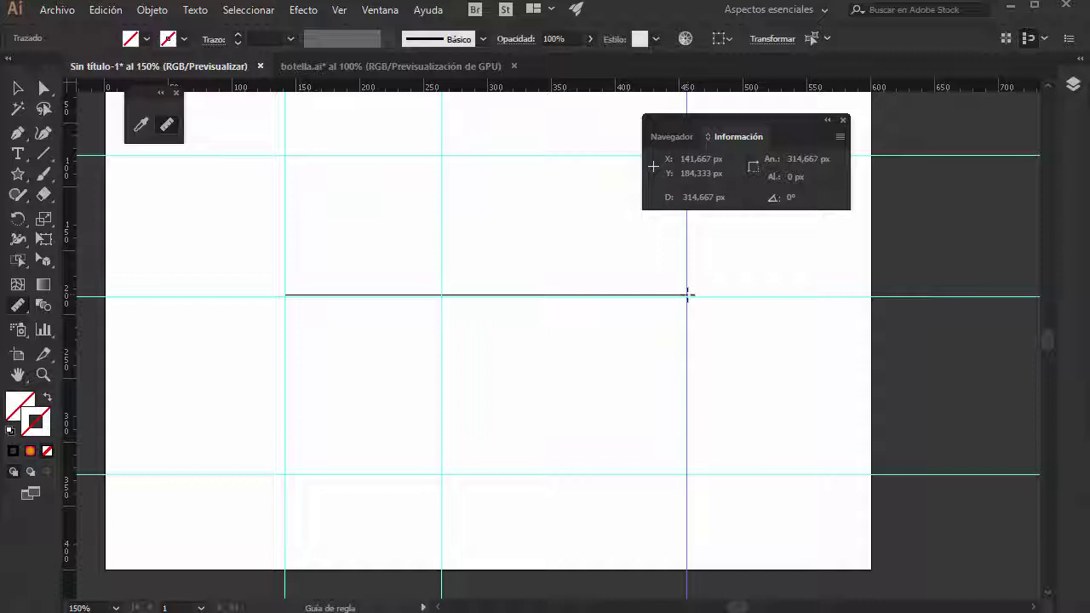
drag(688, 296, 689, 294)
drag(688, 293, 688, 294)
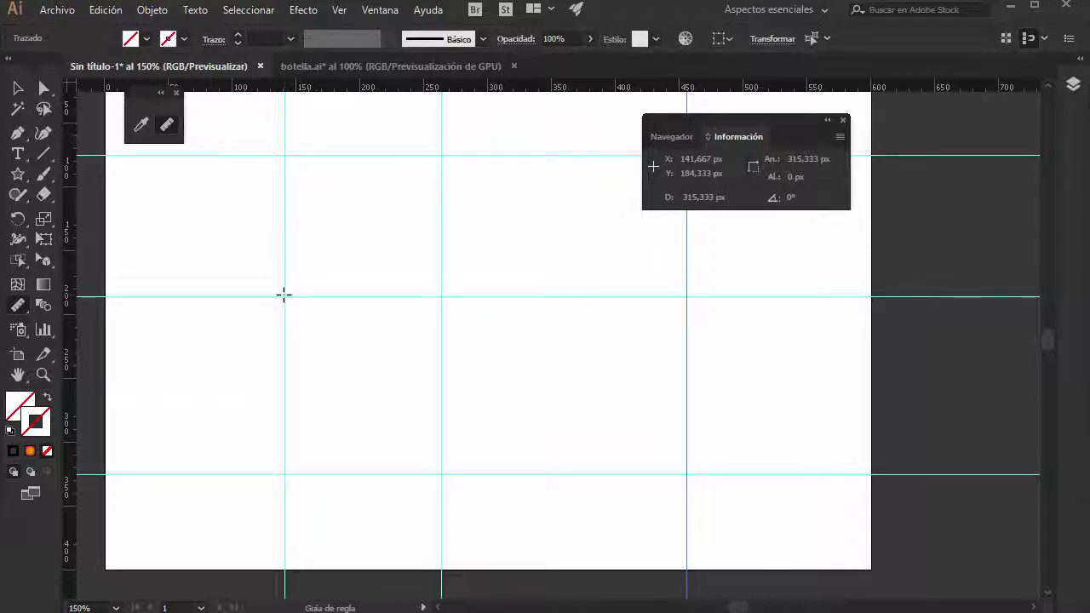
drag(285, 295, 690, 293)
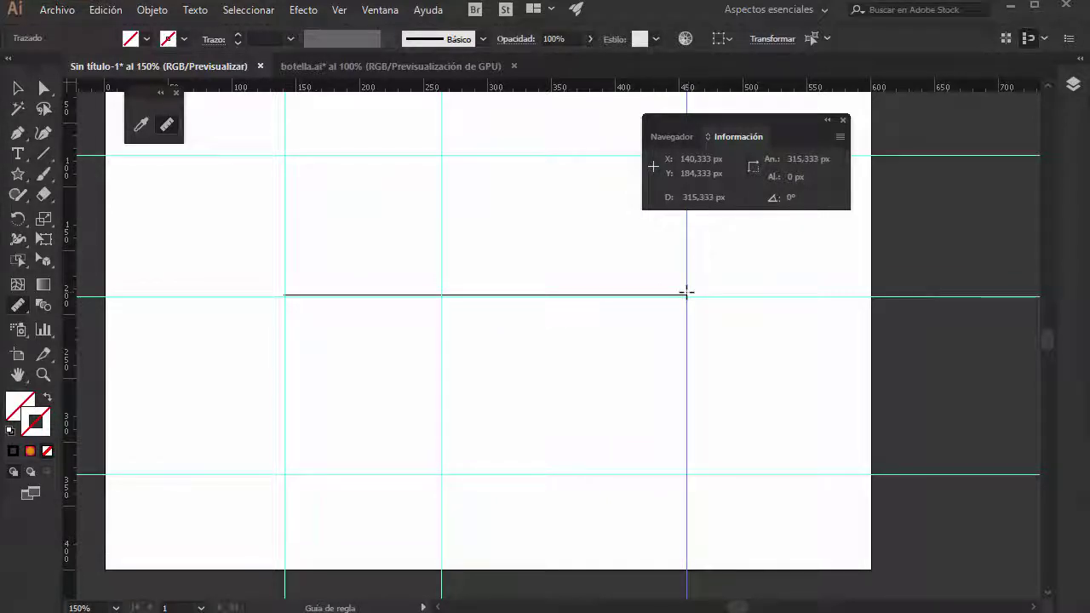
drag(685, 293, 688, 331)
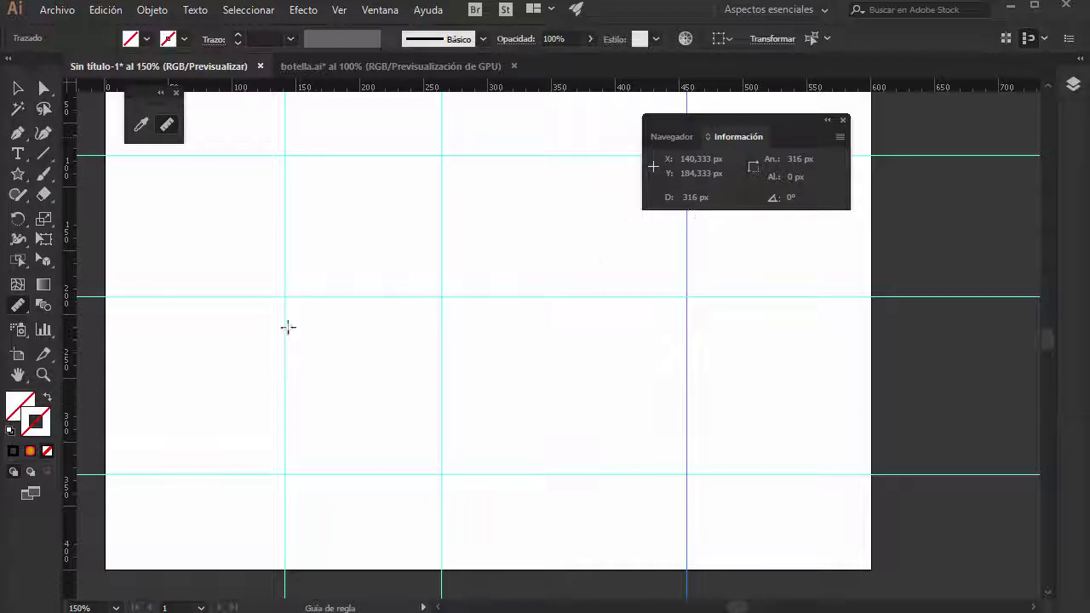
Measure diagonally to the lower-right intersection (about 344 px), then horizontally again (314.667 px).
drag(287, 296, 686, 475)
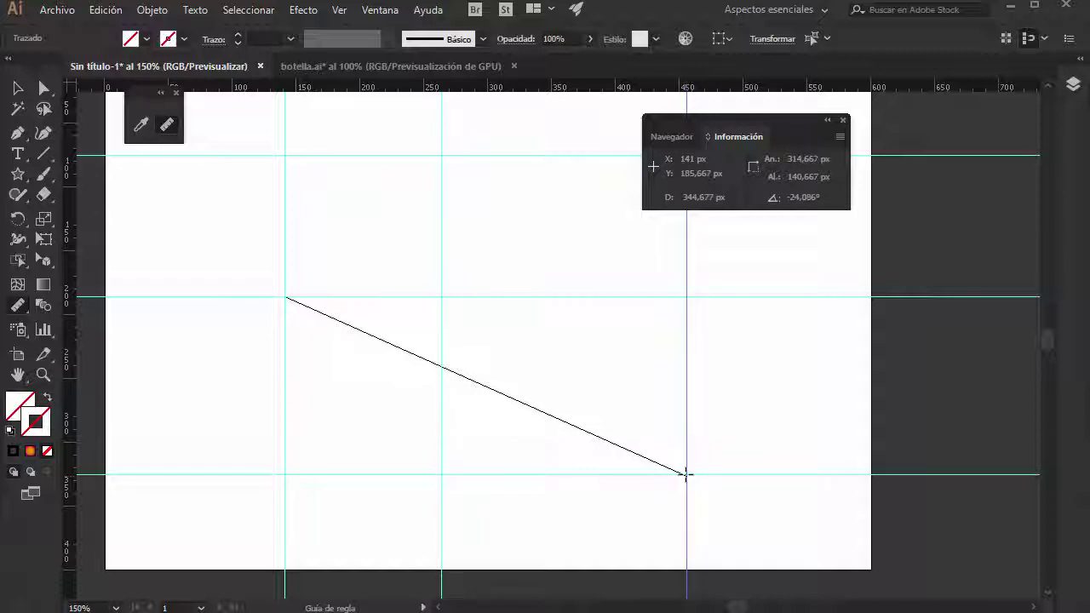
drag(687, 474, 687, 473)
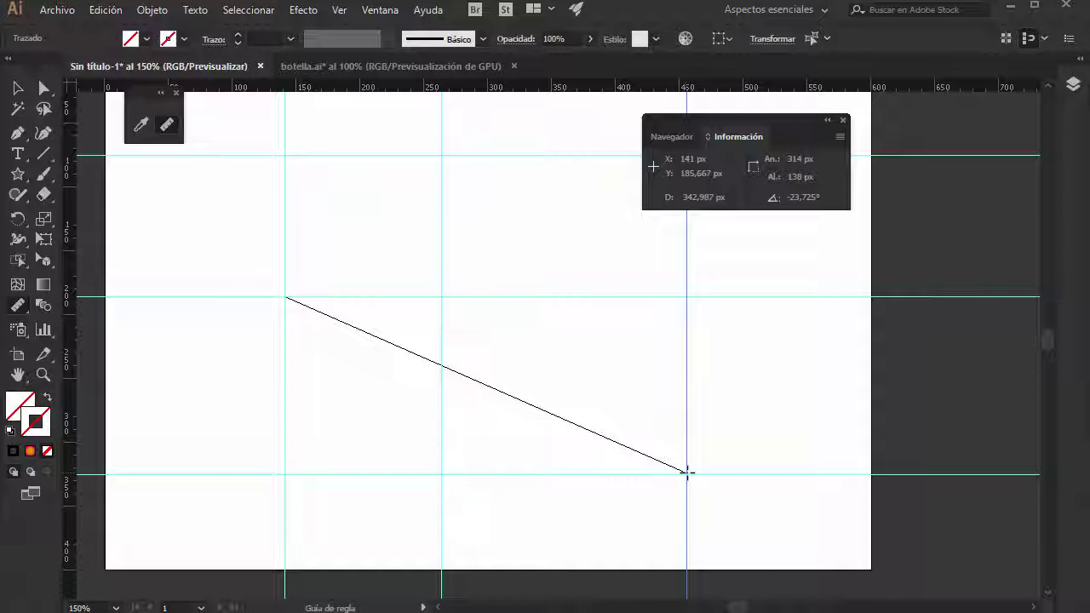
drag(686, 472, 690, 473)
drag(690, 472, 688, 297)
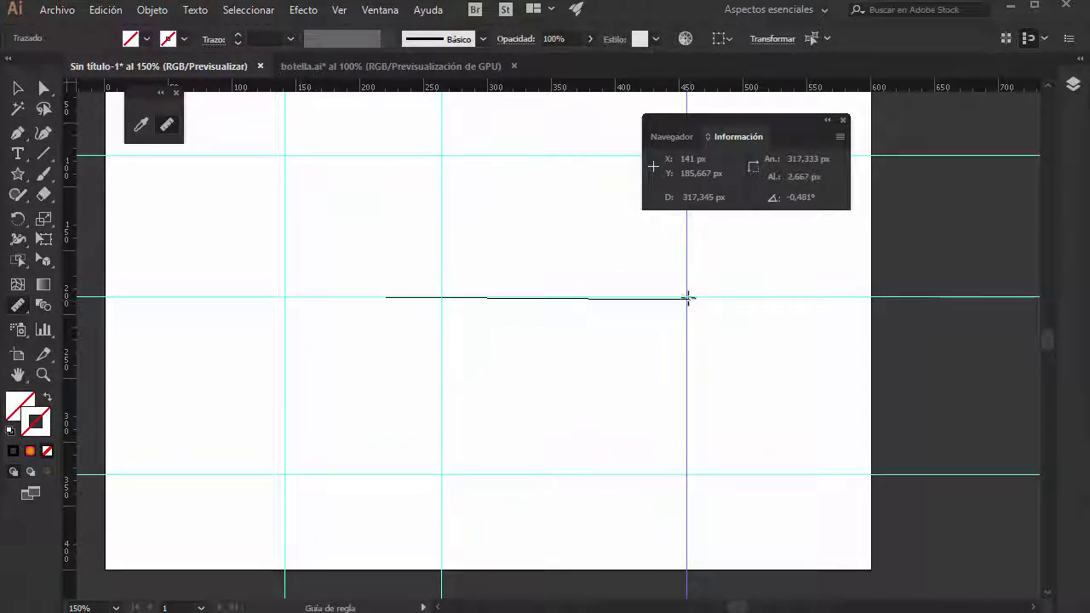
drag(688, 298, 688, 294)
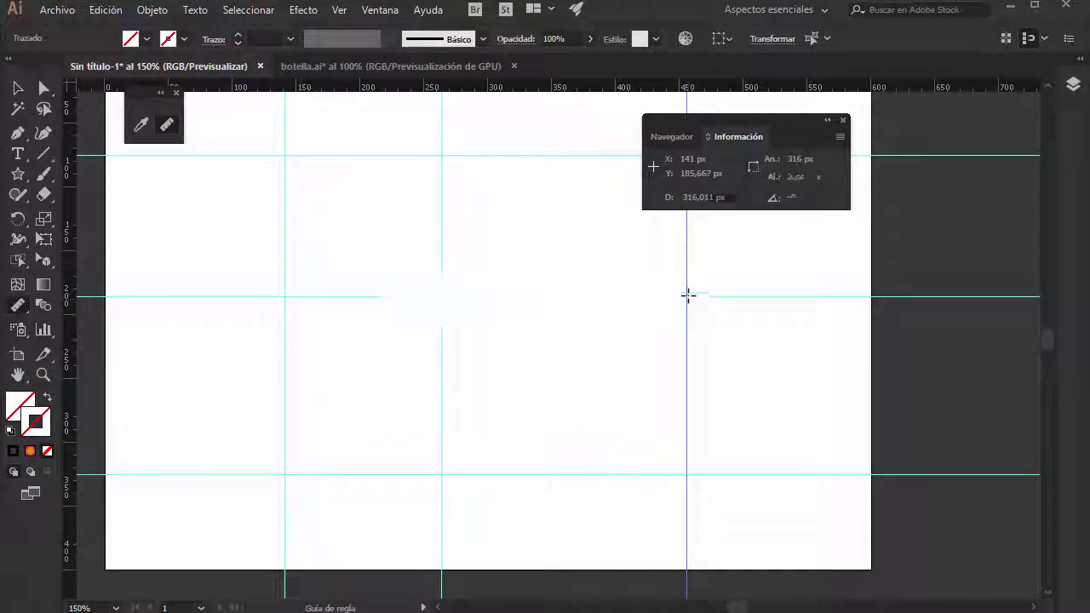
click(688, 460)
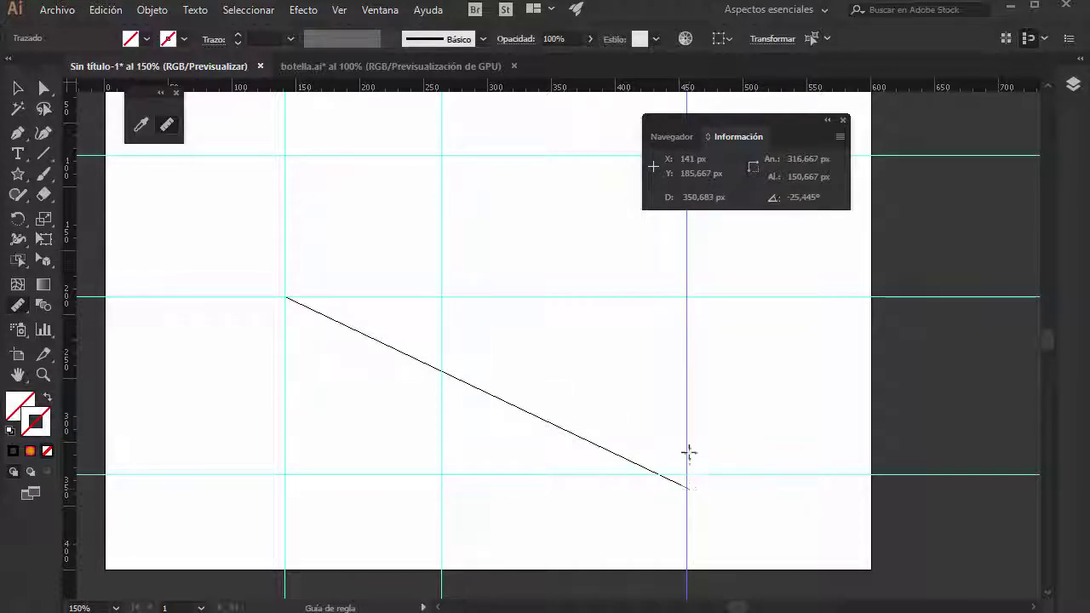
mouse_move(690, 453)
mouse_down()
mouse_move(261, 230)
mouse_move(281, 442)
mouse_up()
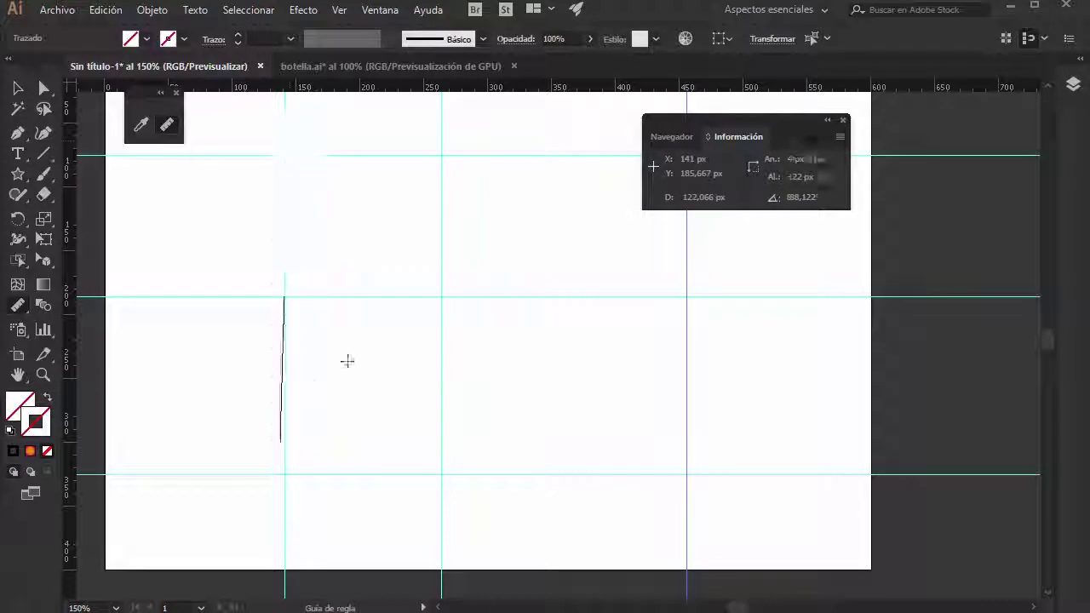
drag(348, 361, 688, 296)
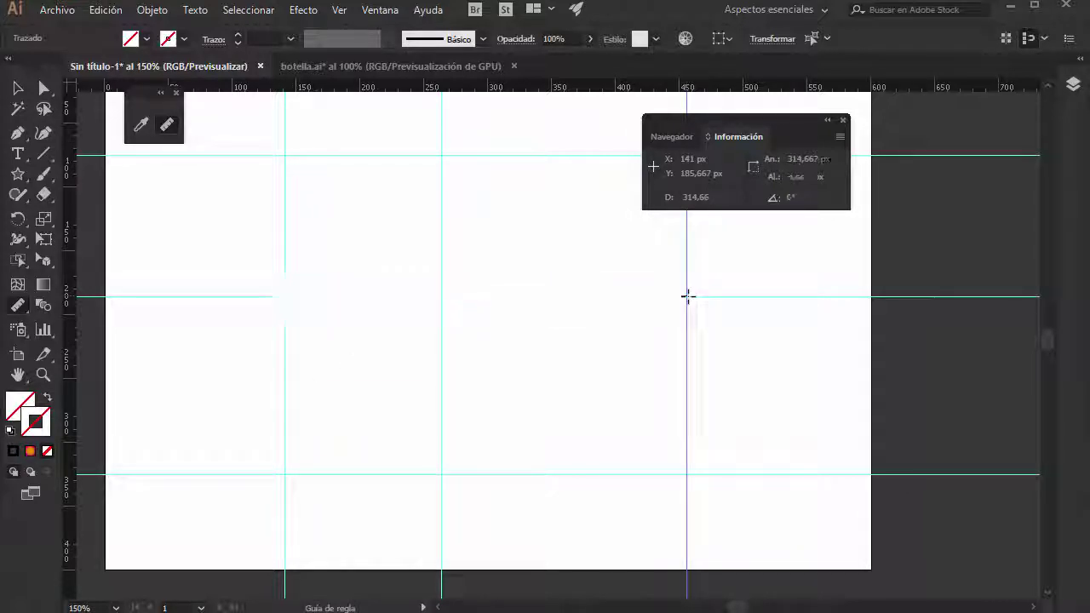